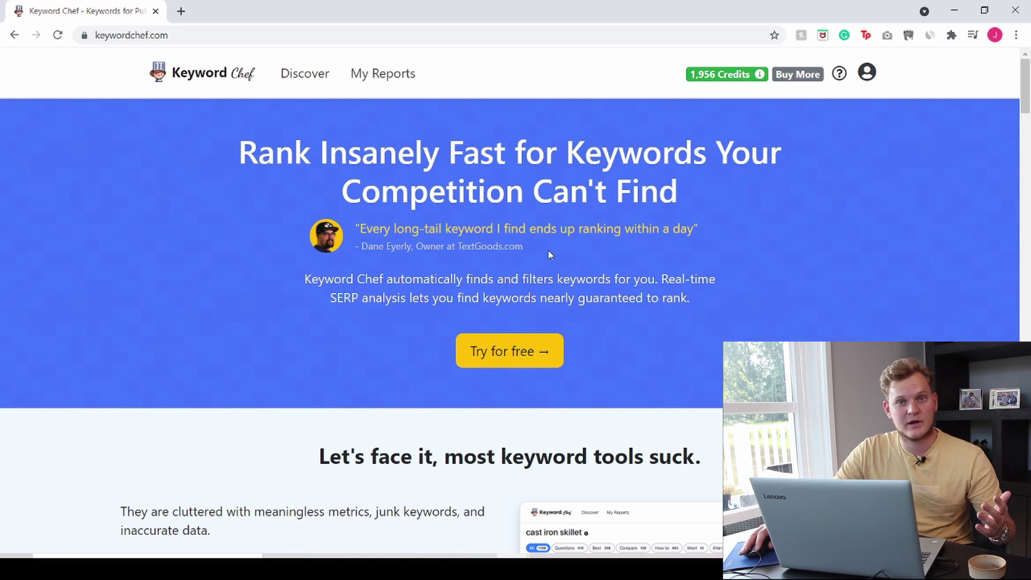
- Highlight the most-keyword-tools heading and the junk keywords pizza nyc, pizza hut and pizza dough
drag(304, 458, 698, 476)
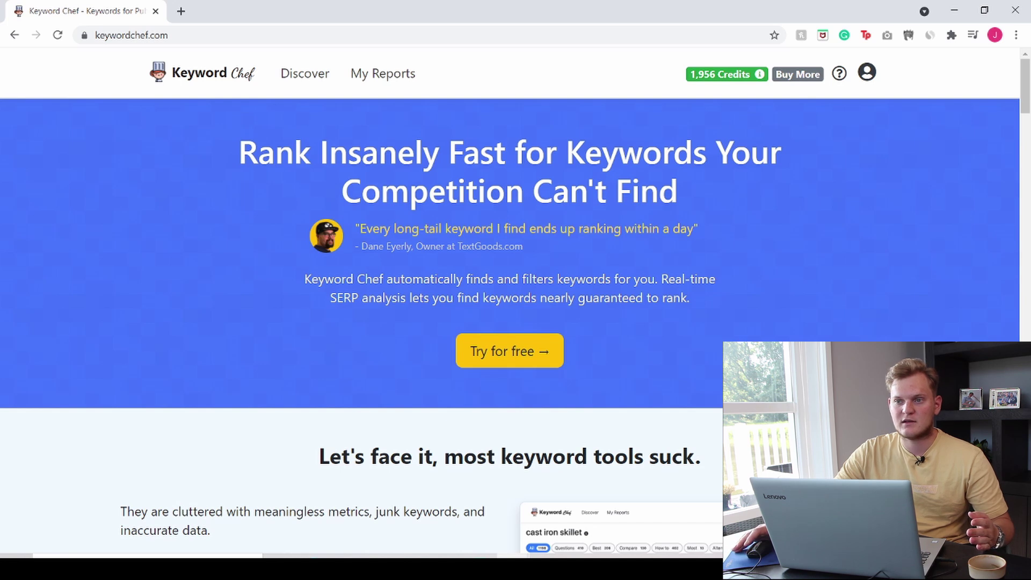
scroll(433, 199, down, 15)
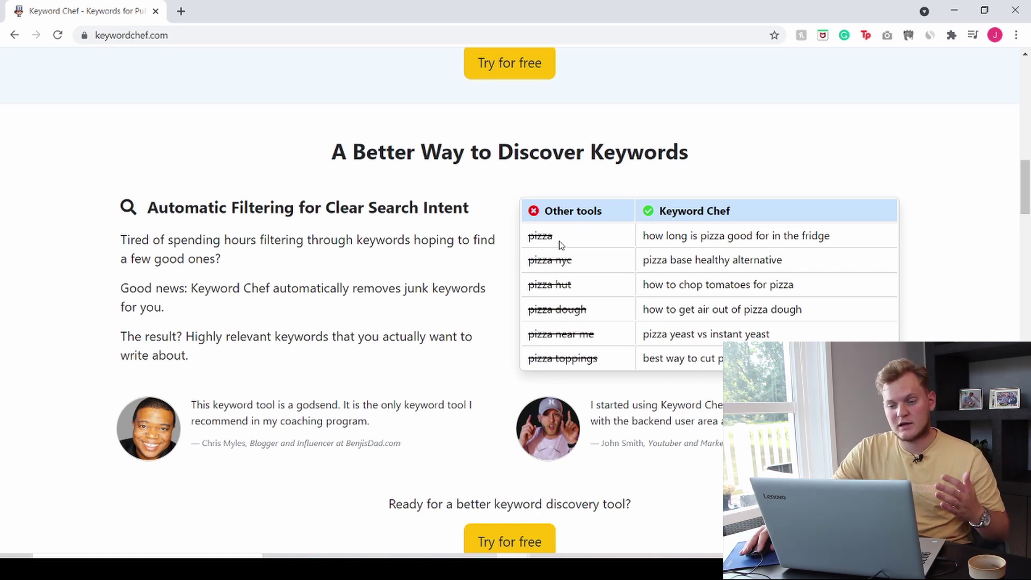
drag(593, 264, 527, 261)
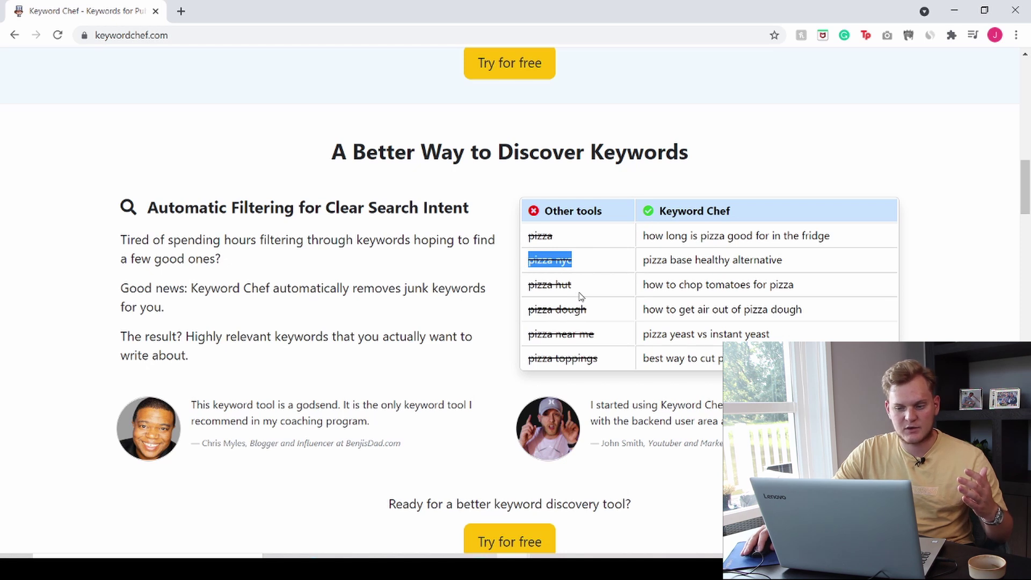
drag(574, 286, 538, 285)
drag(596, 314, 528, 310)
click(587, 261)
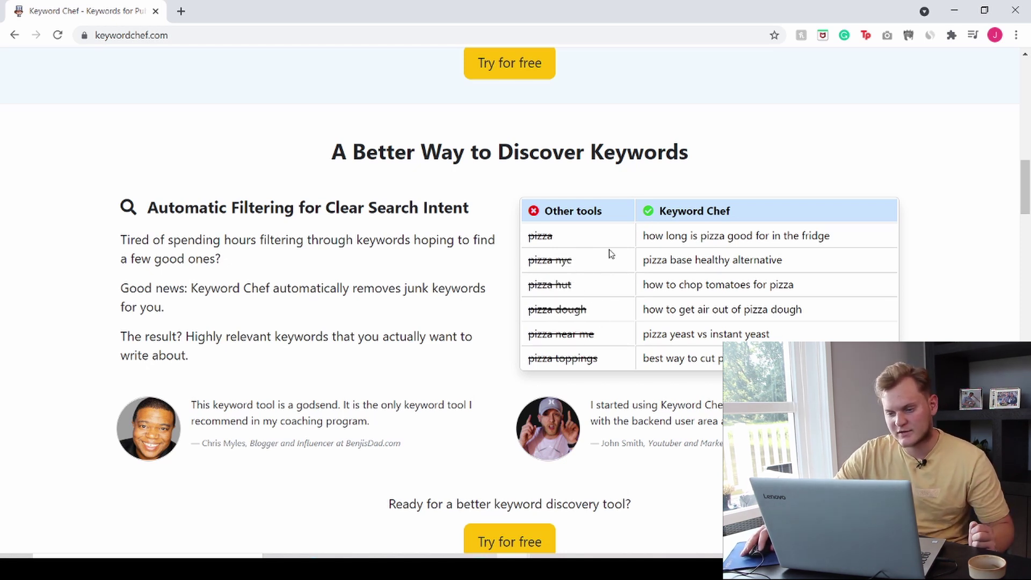
- Contrast long-tail keywords like 'how to get air out of pizza dough' with crossed-out pizza dough
drag(645, 238, 832, 242)
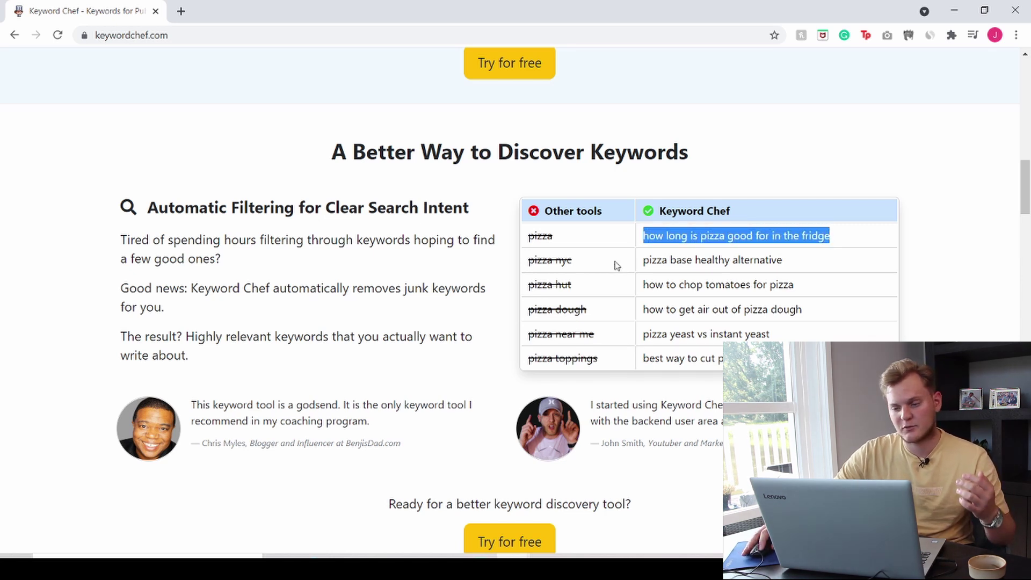
drag(590, 315, 539, 305)
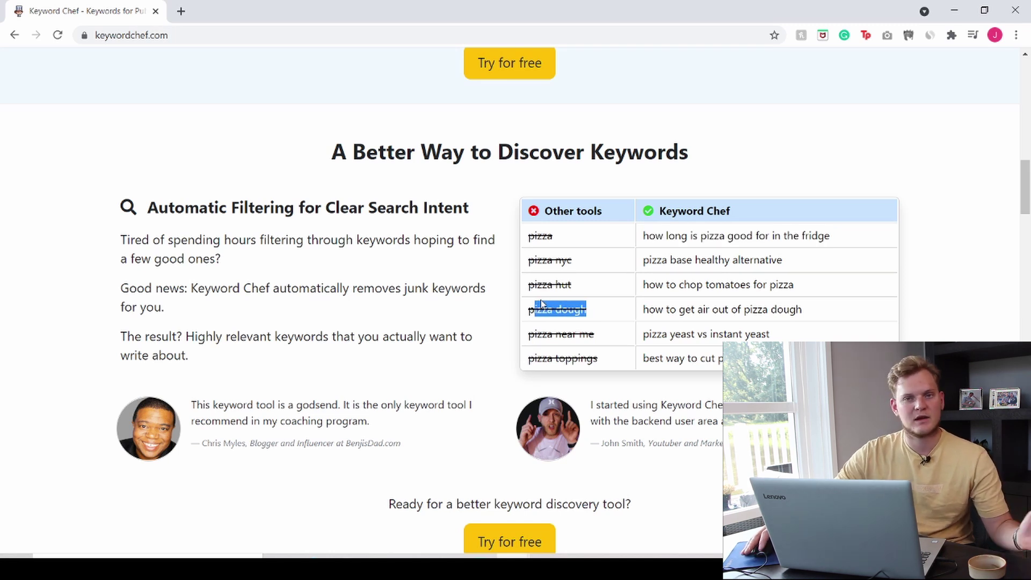
drag(645, 307, 808, 316)
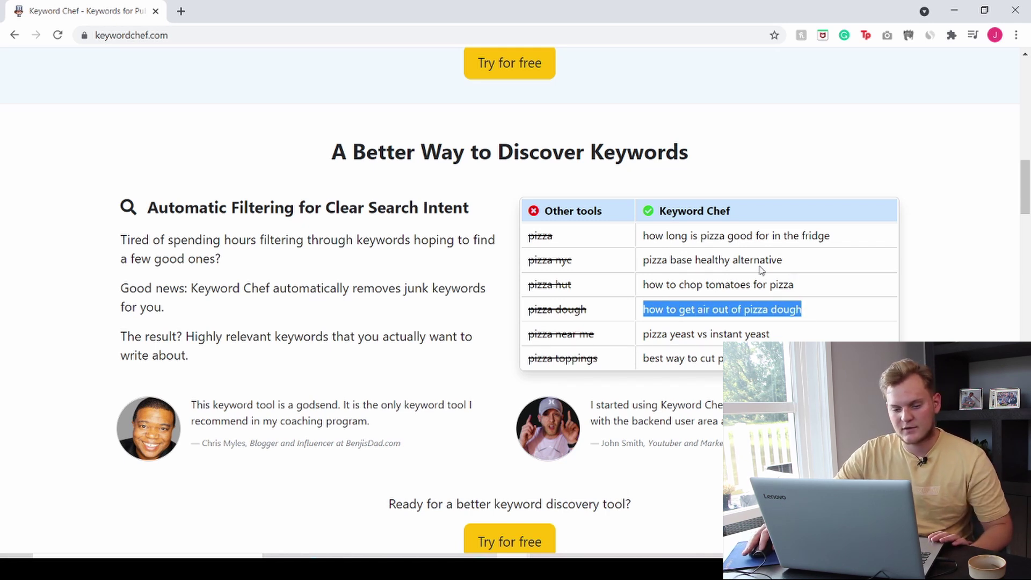
- Scroll past the Realtime SERP Analysis in Bulk and Smart Wildcard Search headings to Zero Monthly Fees
scroll(875, 247, down, 10)
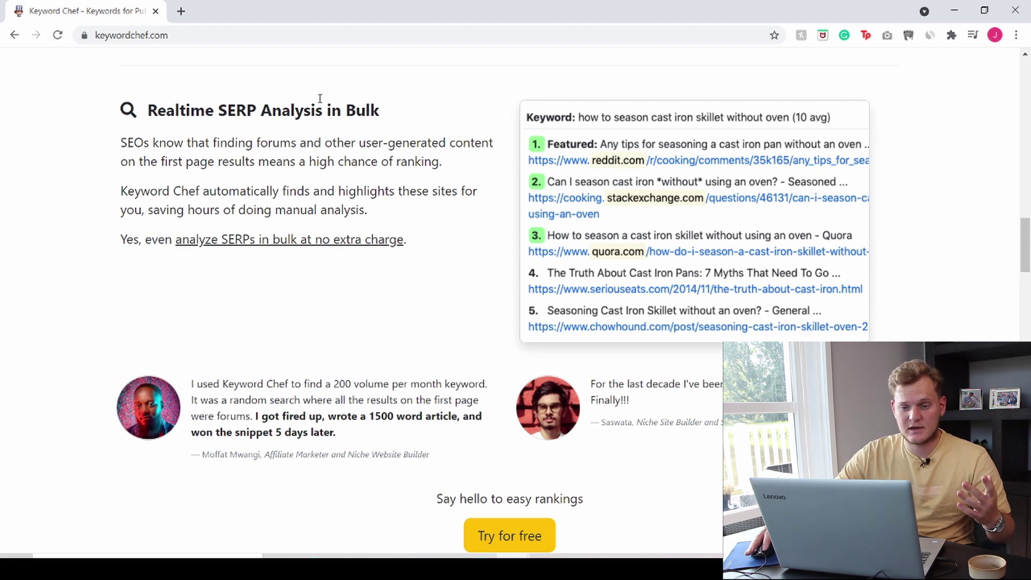
drag(206, 110, 408, 109)
click(424, 114)
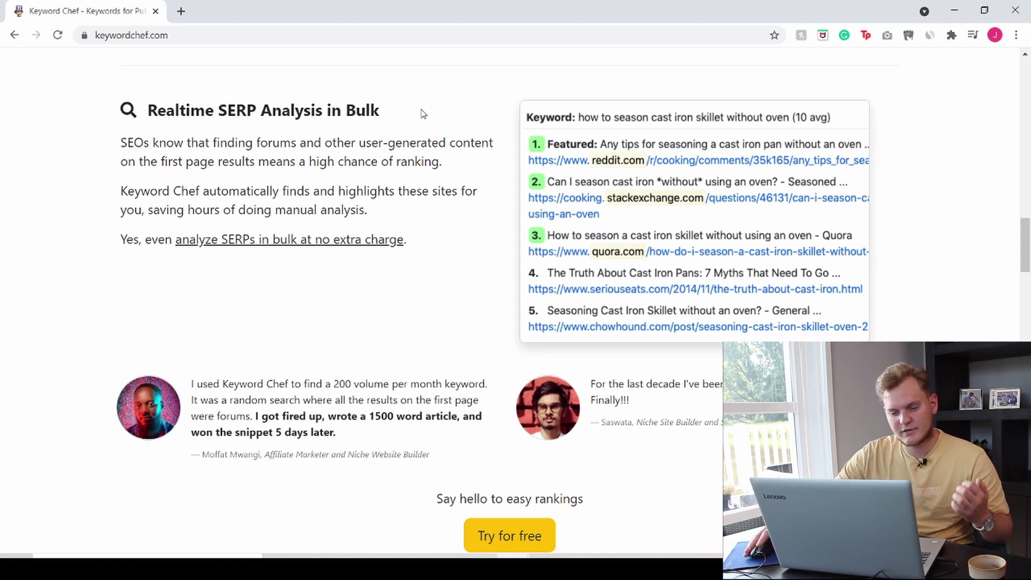
scroll(456, 100, down, 5)
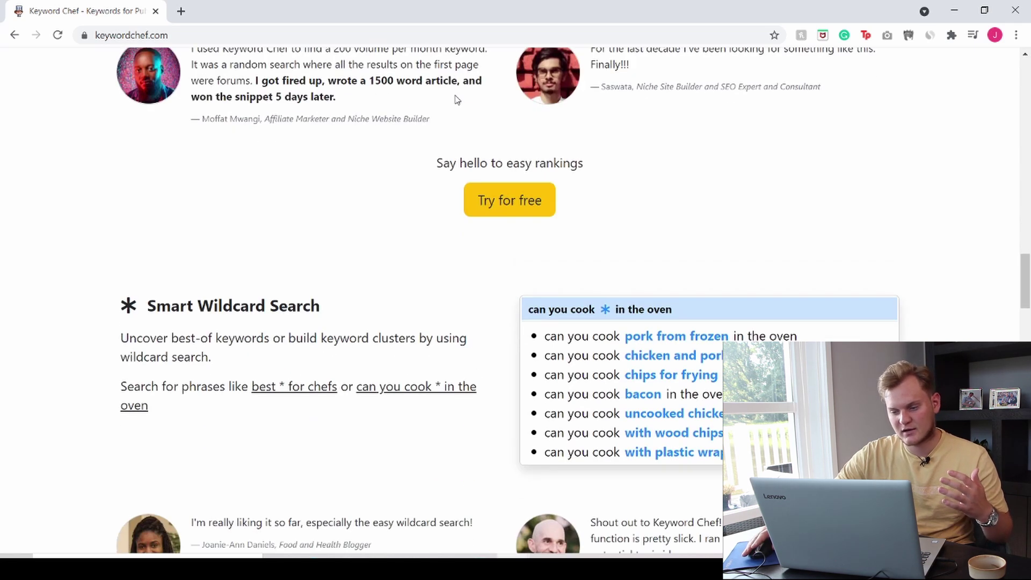
scroll(462, 178, down, 1)
drag(171, 239, 276, 238)
click(418, 240)
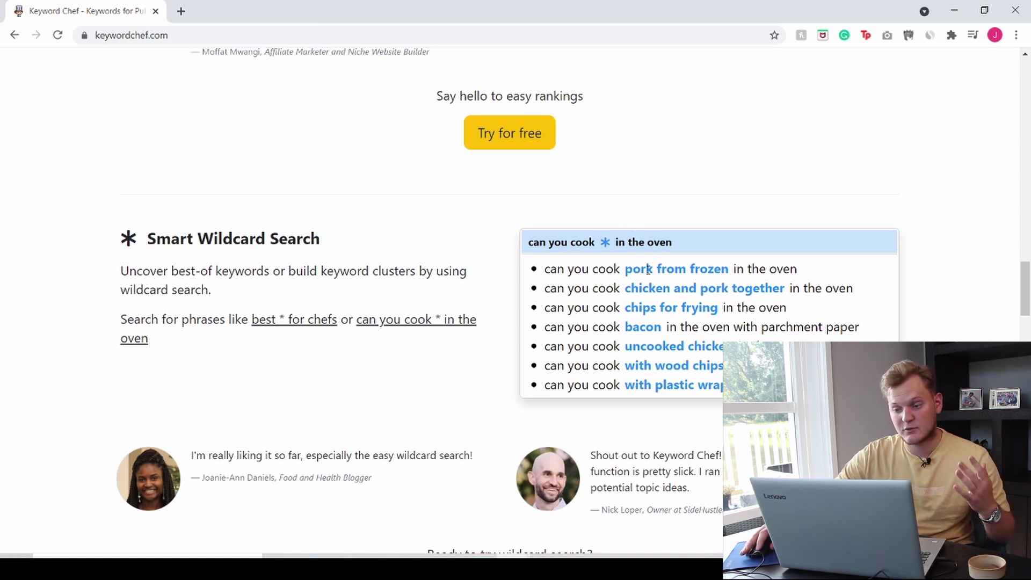
scroll(585, 250, down, 10)
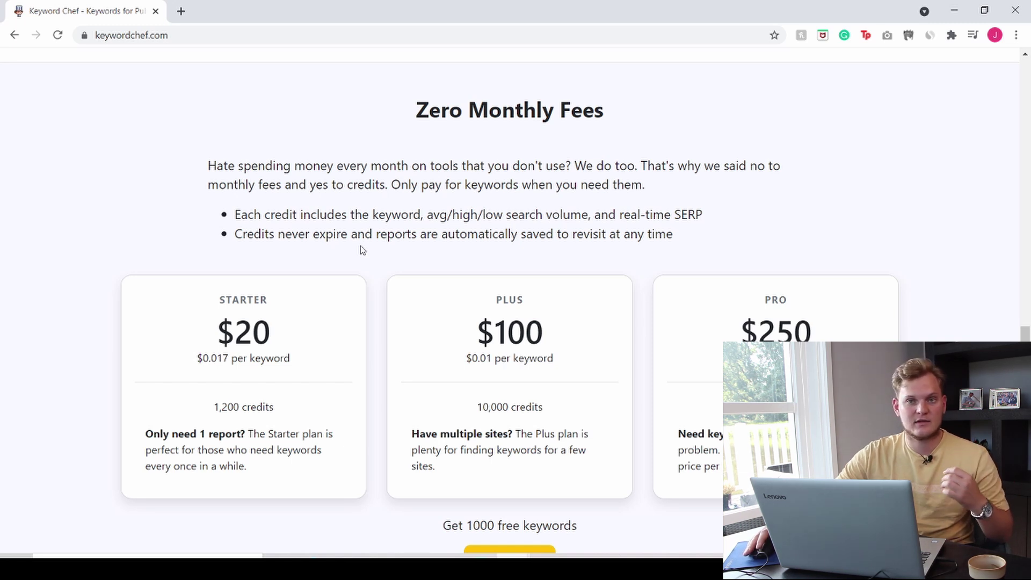
- Highlight Starter $20 for 1,200 credits, Plus $100 for 10,000 credits, and Pro $250
double_click(241, 321)
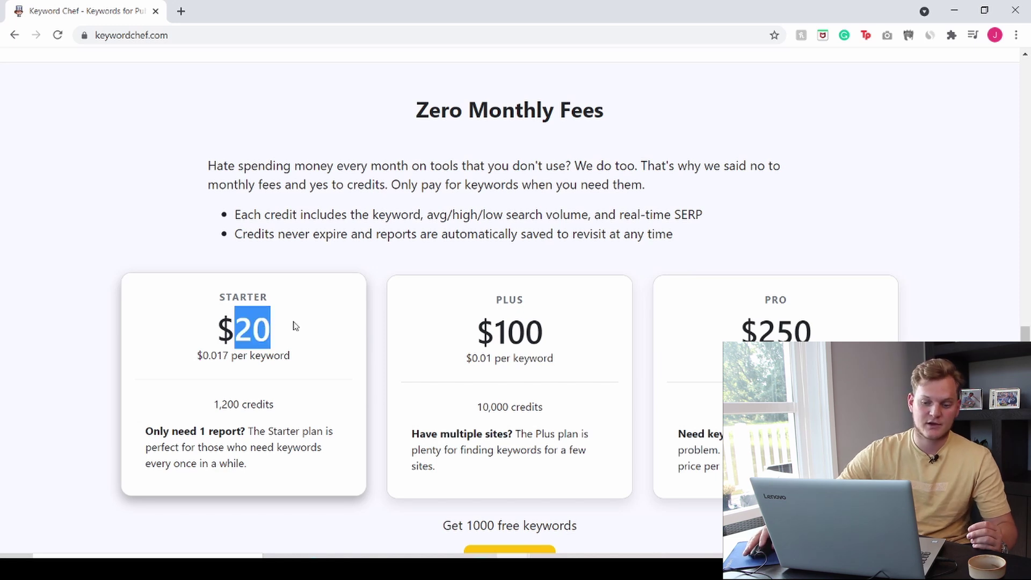
drag(215, 404, 276, 410)
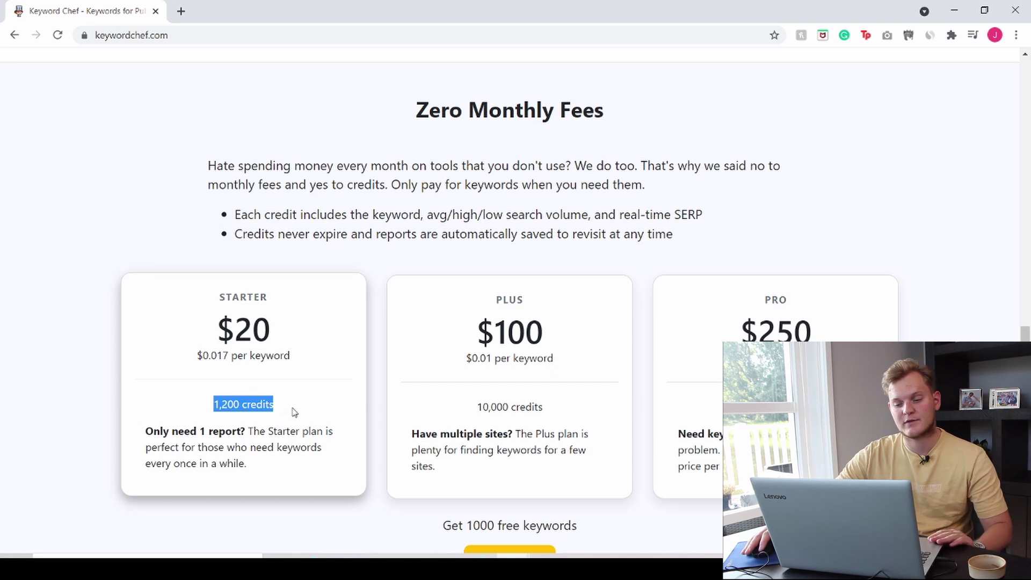
drag(453, 332, 584, 344)
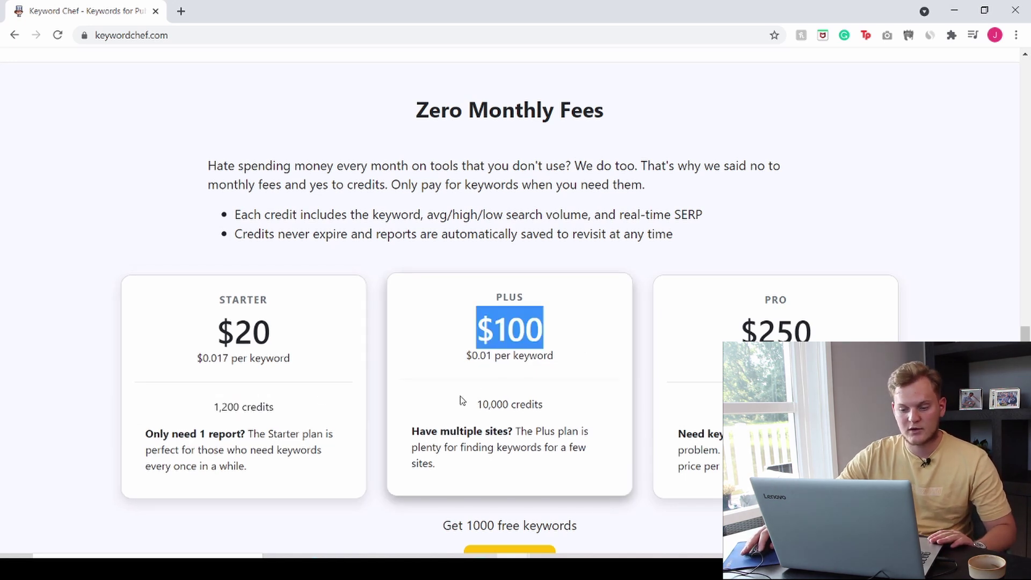
drag(462, 403, 566, 408)
drag(733, 330, 823, 337)
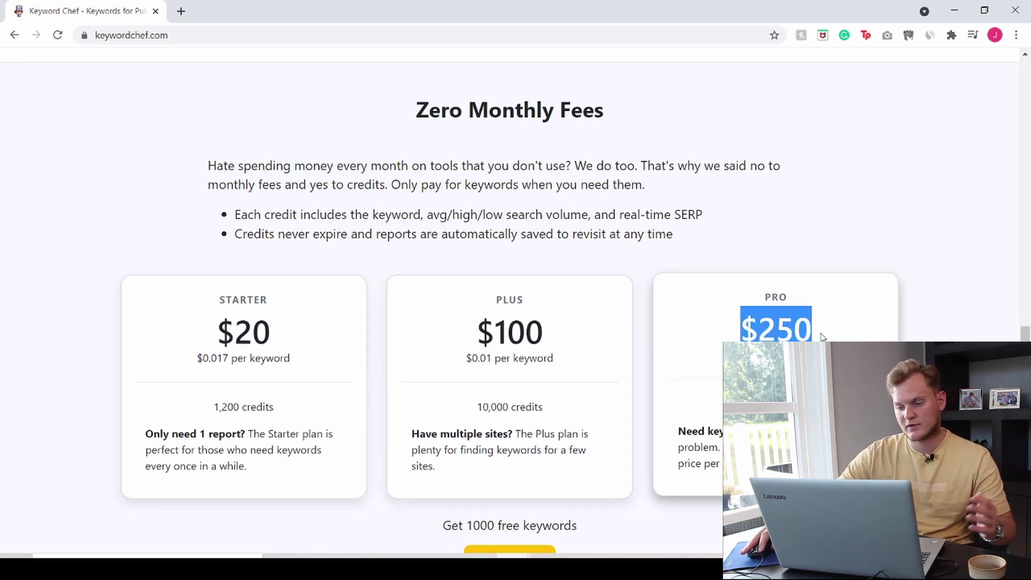
click(827, 371)
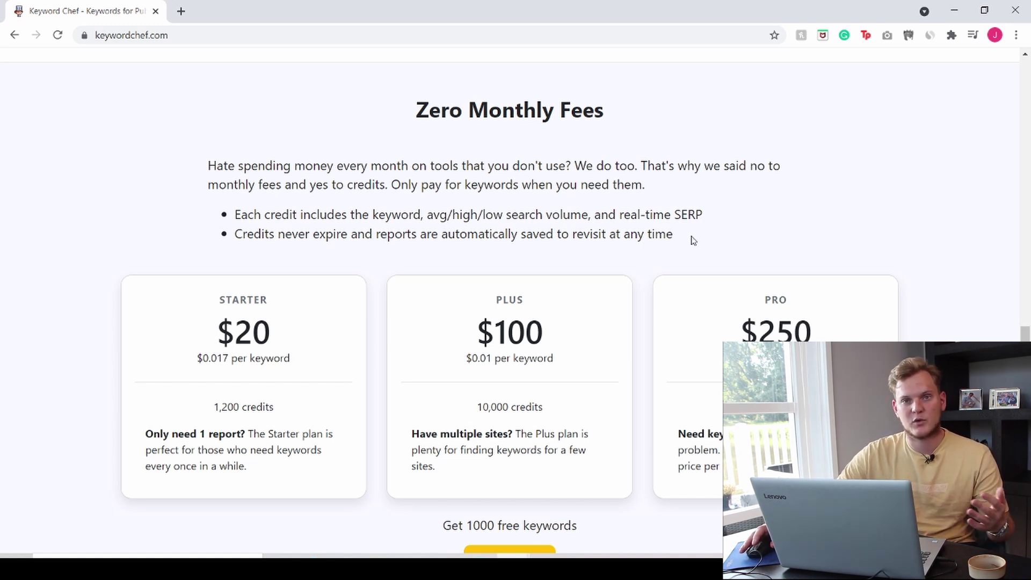
- Highlight the Plus plan's price, per-keyword cost and 10,000 credits further down
scroll(698, 240, down, 3)
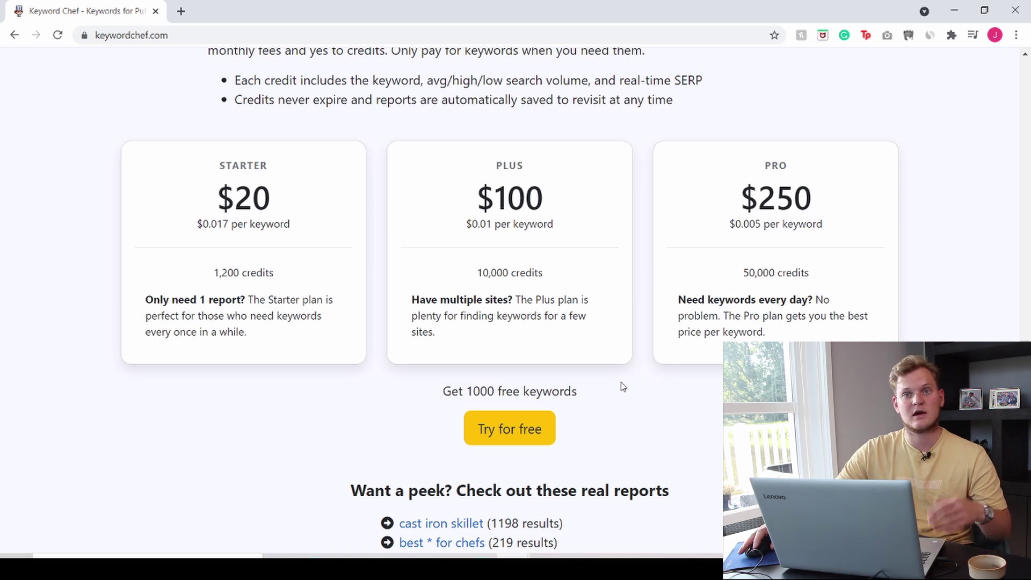
triple_click(543, 204)
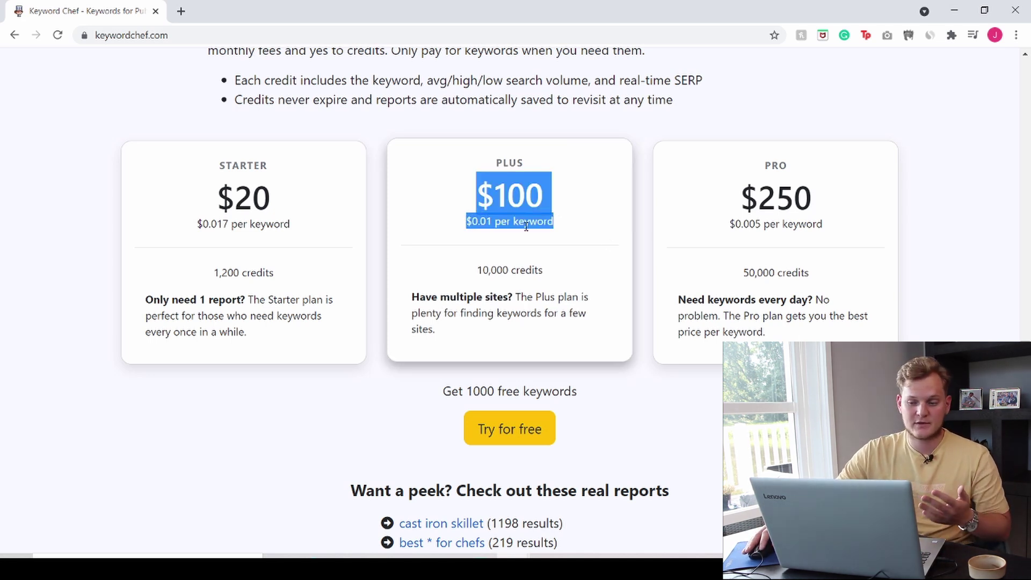
triple_click(543, 272)
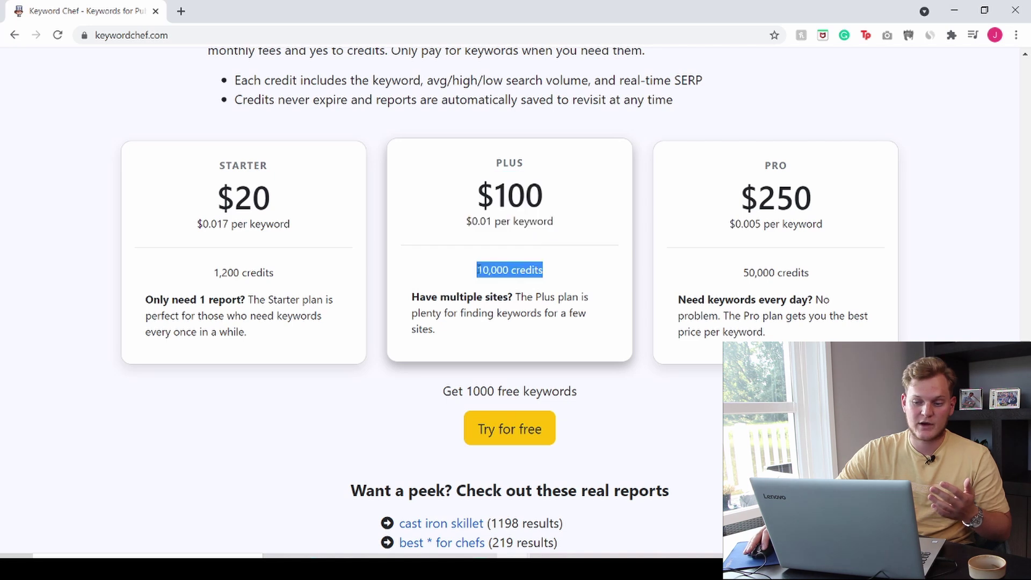
click(990, 208)
- Return to the top, open Discover, and save United States as the default search location
key(Home)
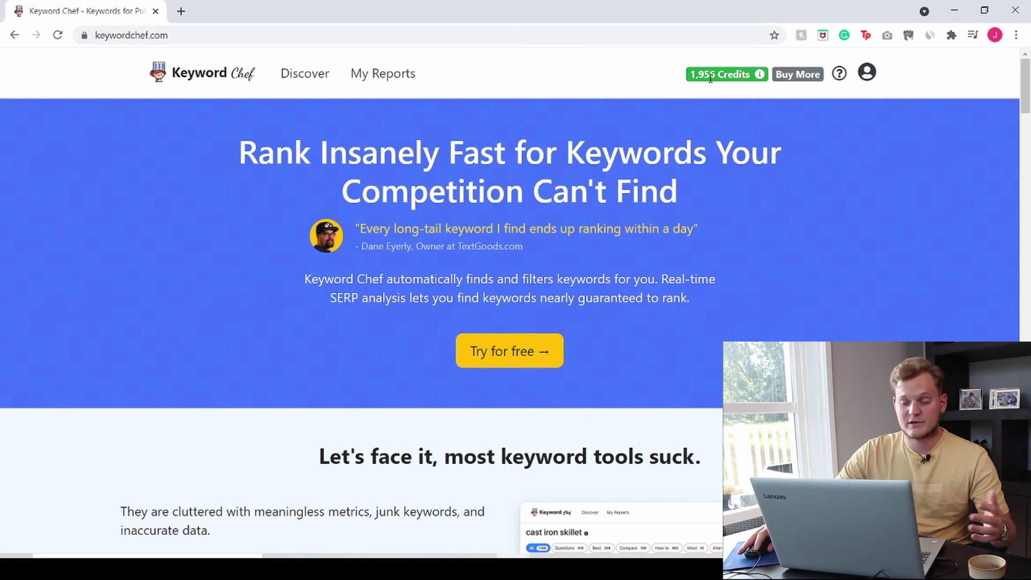
drag(698, 75, 747, 74)
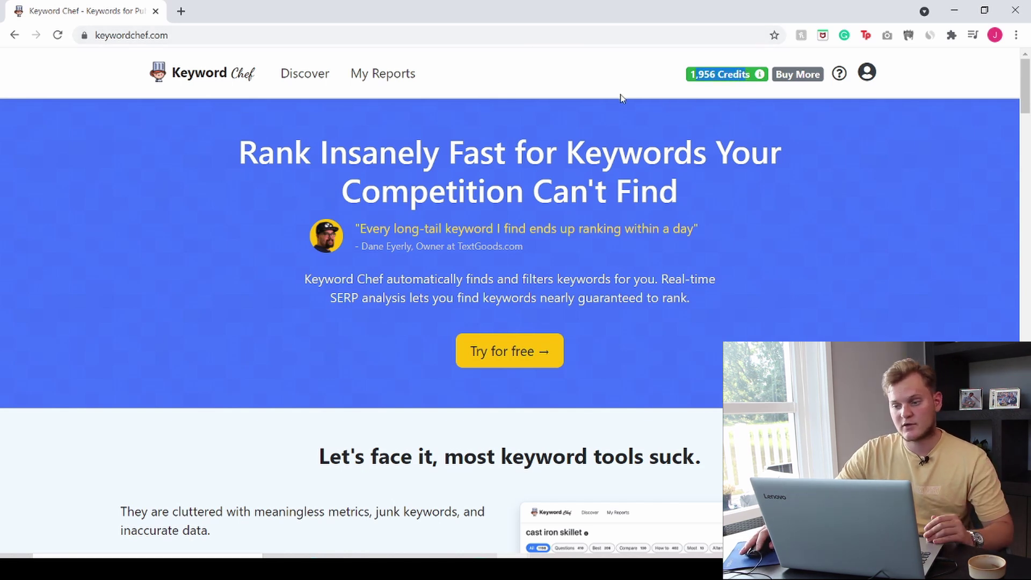
click(304, 75)
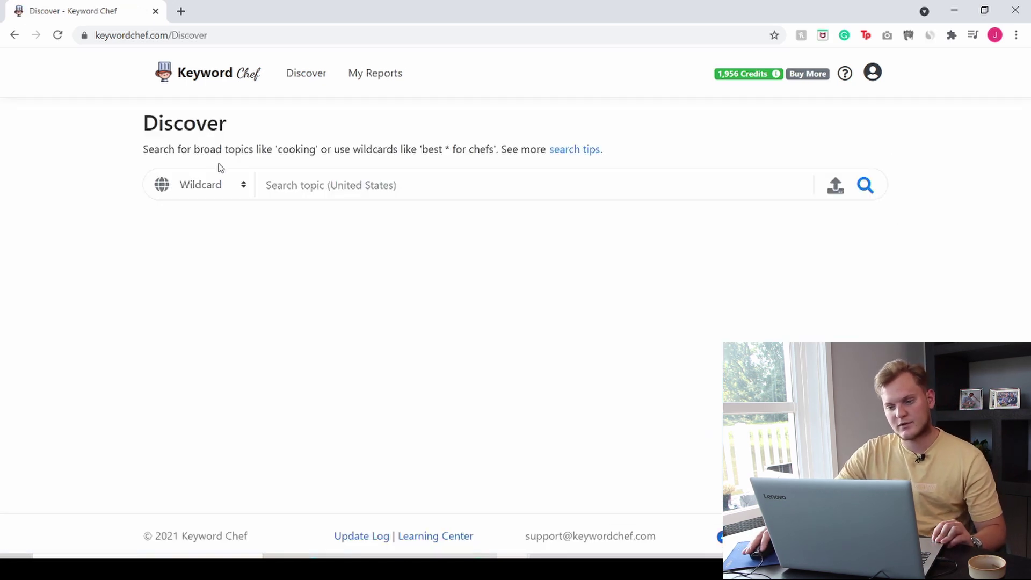
click(163, 186)
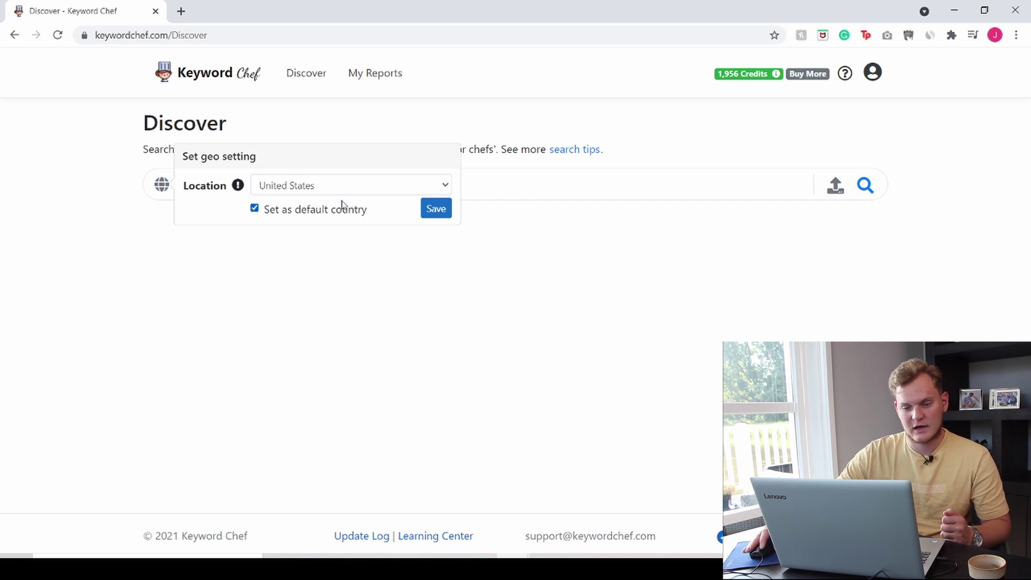
click(430, 212)
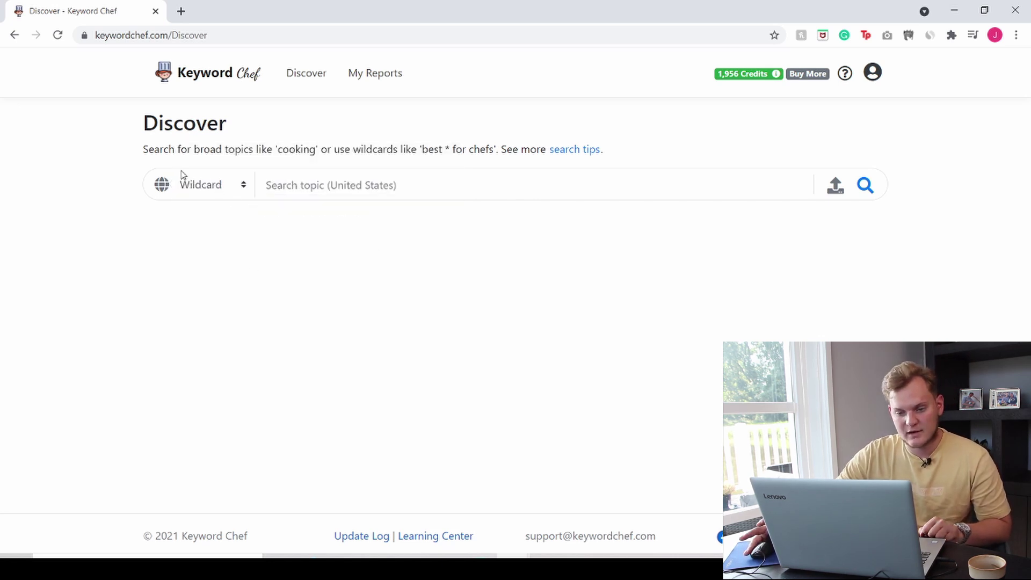
- Switch the search type to Questions and enter 'campfire' as the search topic
click(201, 186)
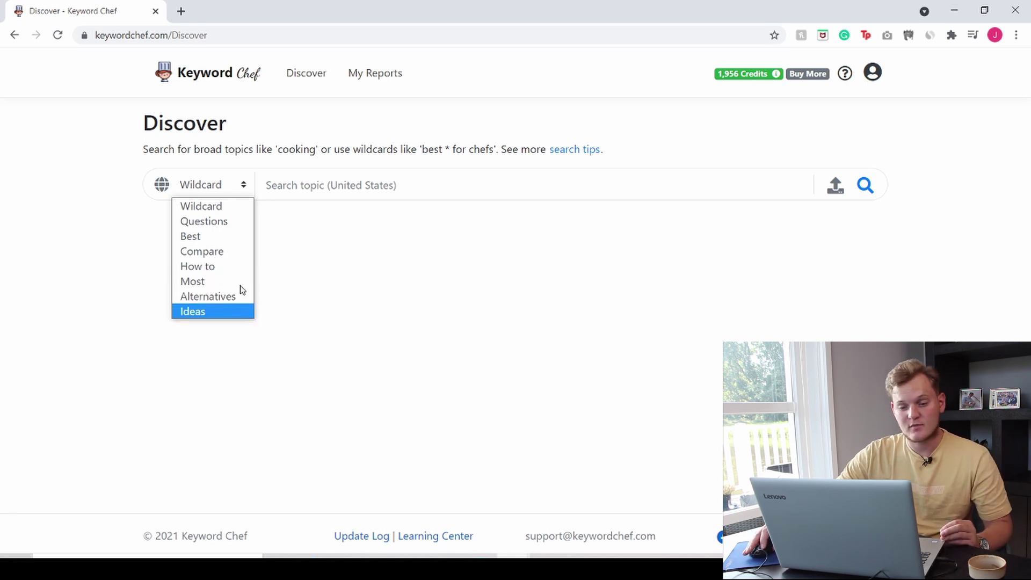
click(221, 222)
click(324, 185)
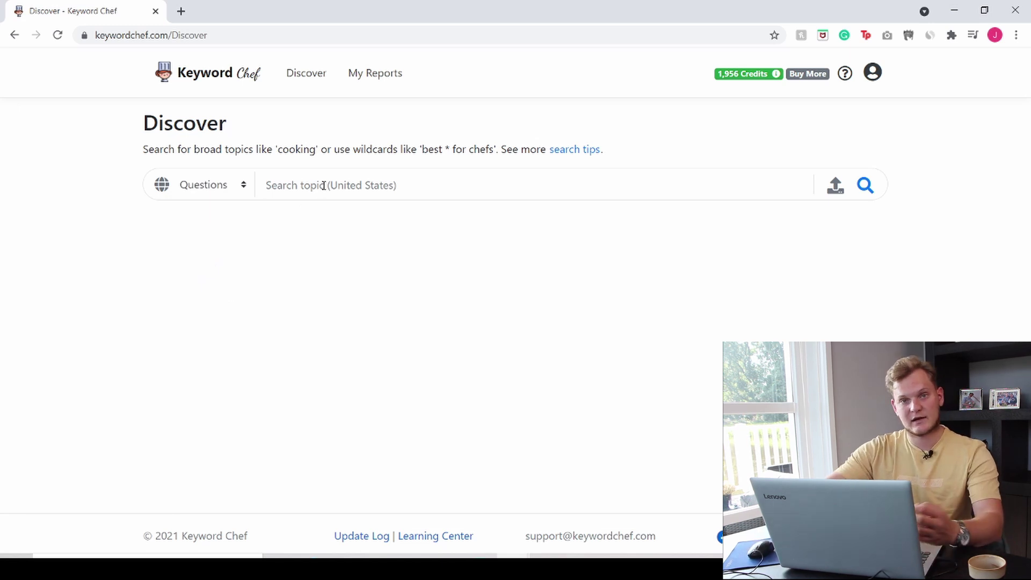
text(campfire)
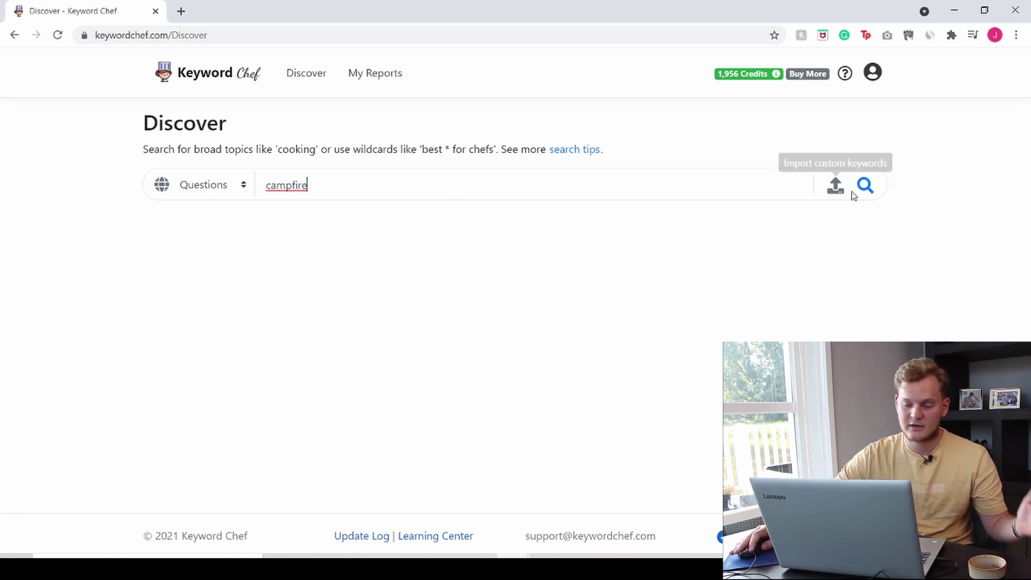
click(871, 188)
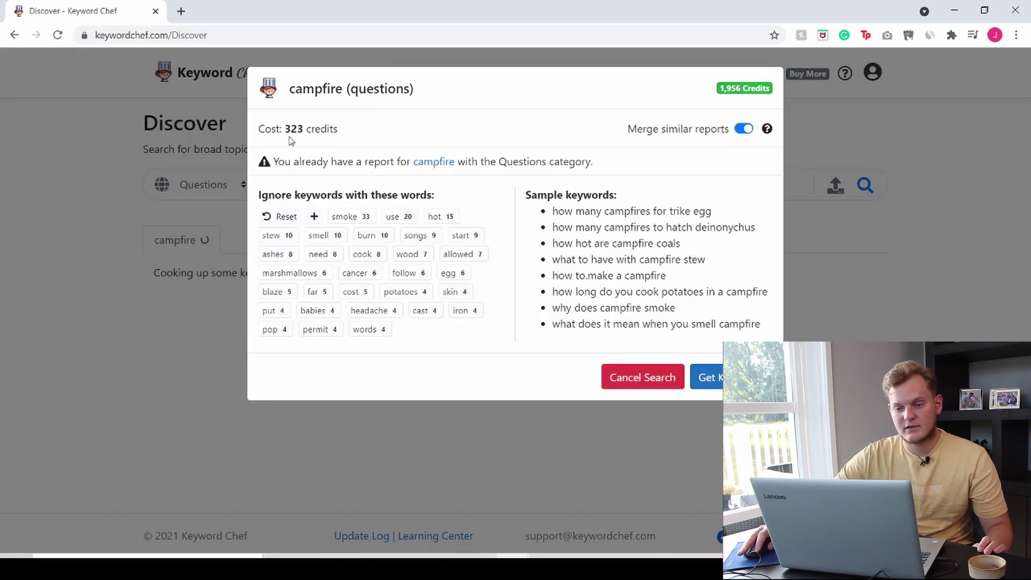
drag(310, 129, 287, 131)
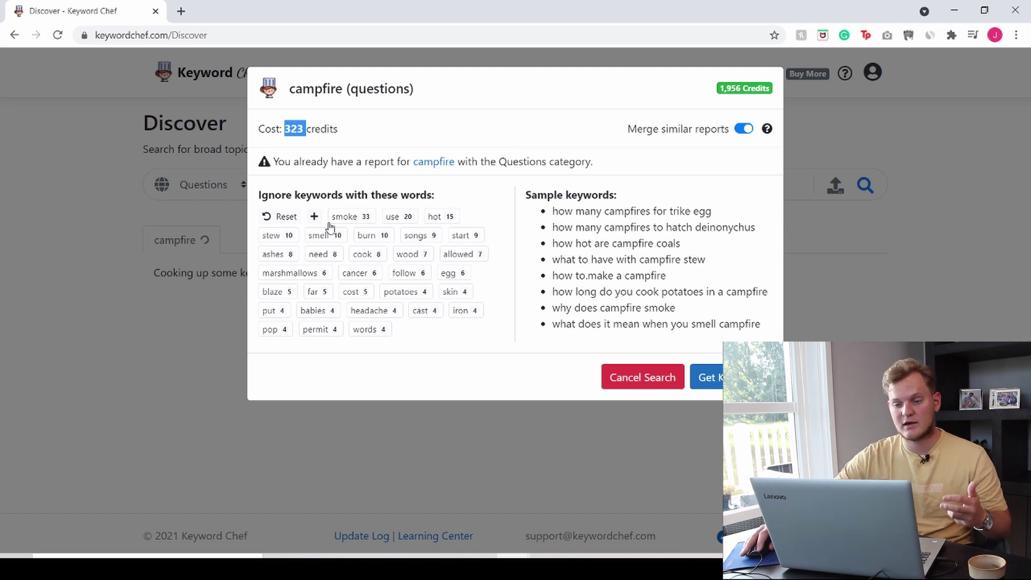
drag(277, 188, 403, 194)
click(476, 195)
drag(553, 212, 763, 321)
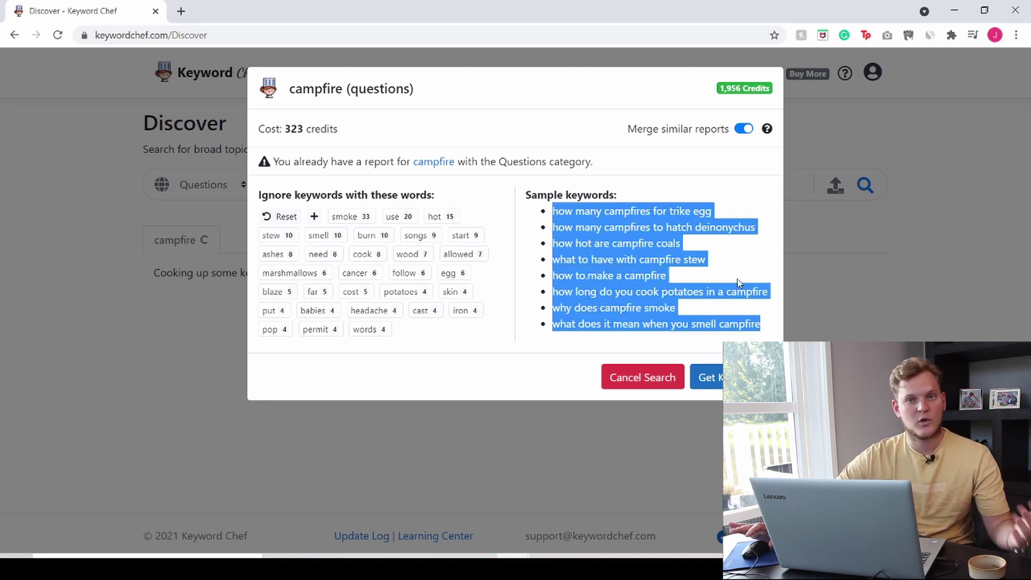
click(617, 237)
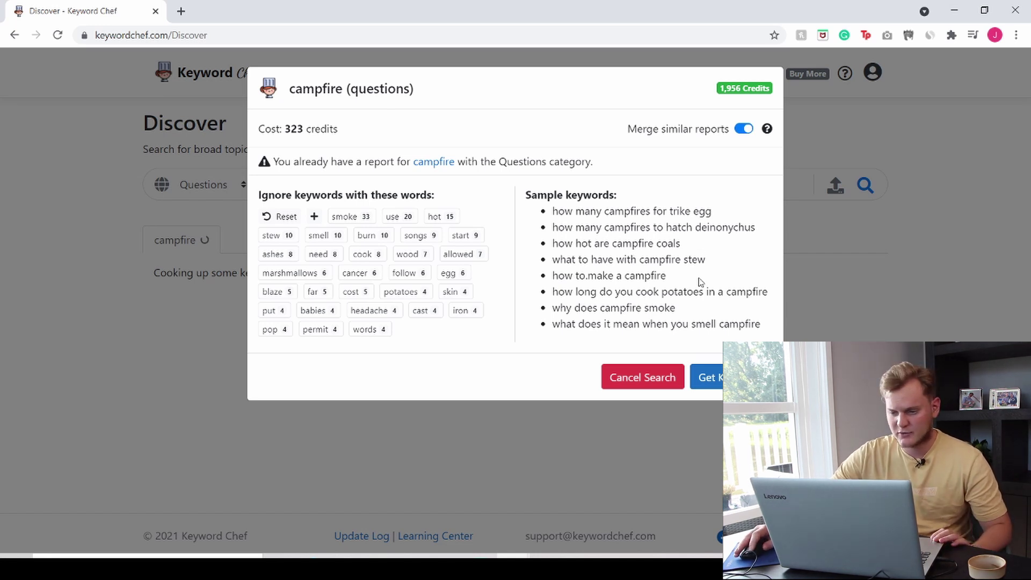
drag(667, 277, 553, 276)
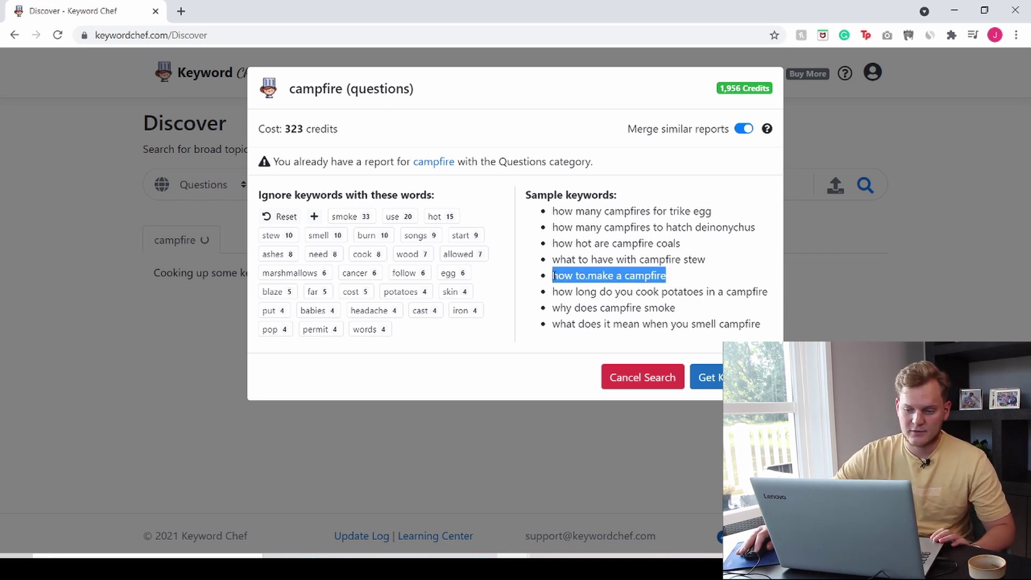
click(660, 233)
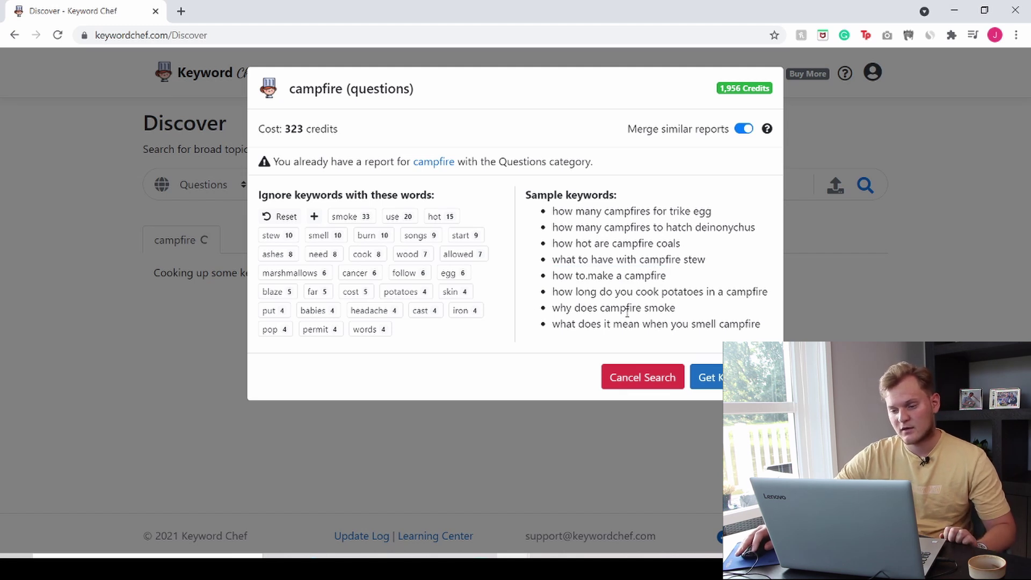
drag(687, 314, 549, 307)
click(609, 285)
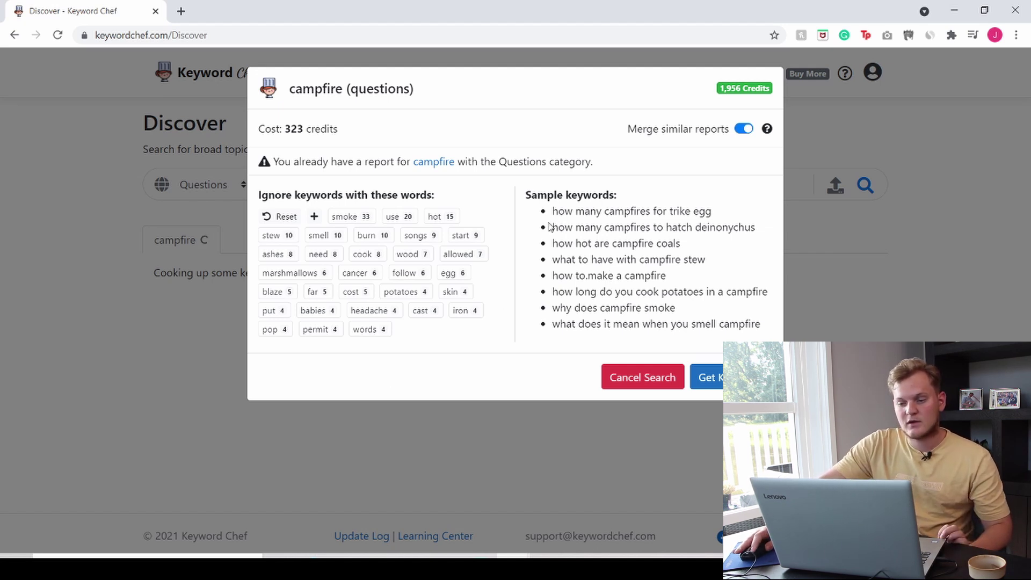
drag(550, 211, 784, 325)
click(734, 302)
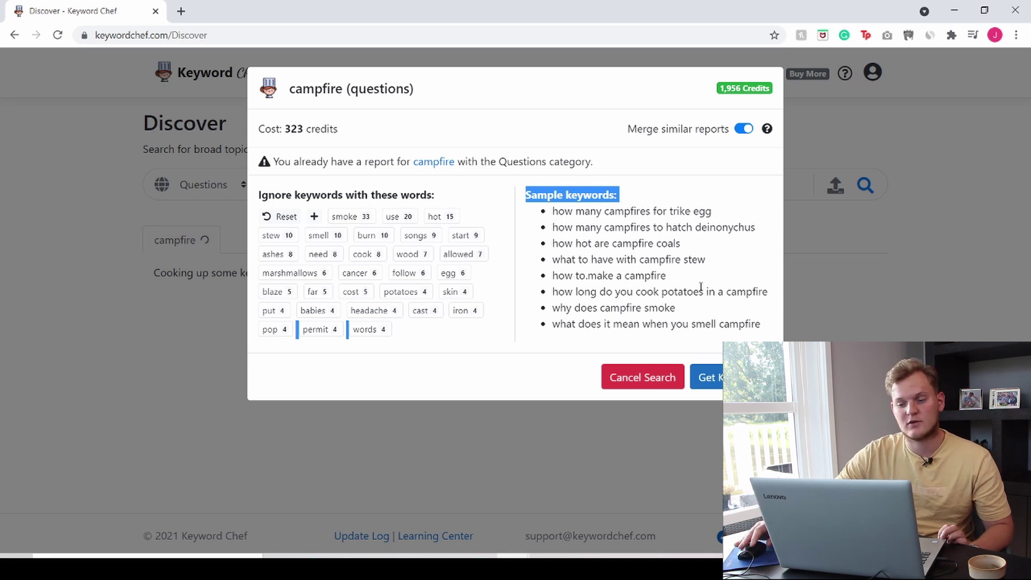
click(613, 244)
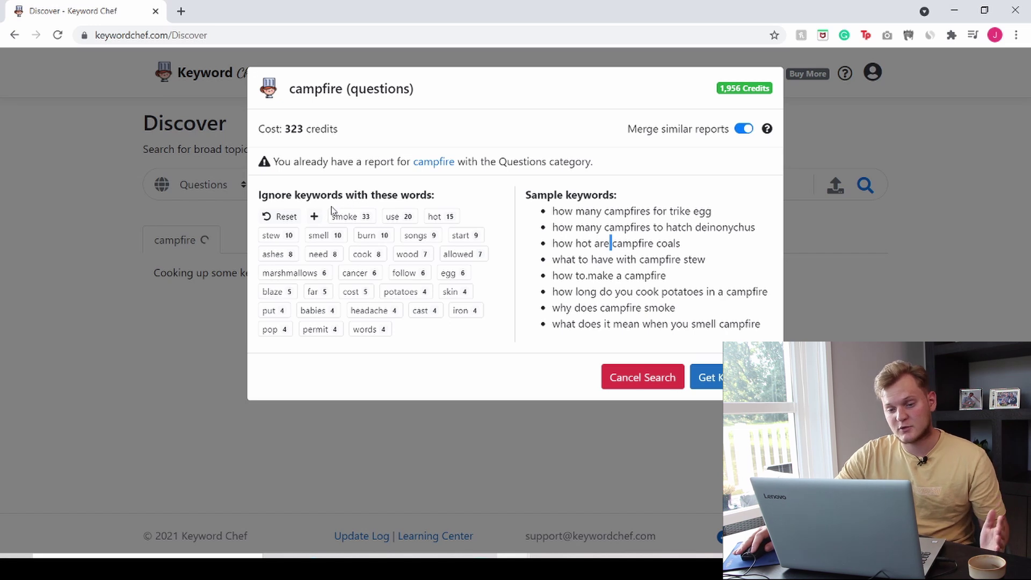
drag(266, 194, 456, 201)
click(457, 202)
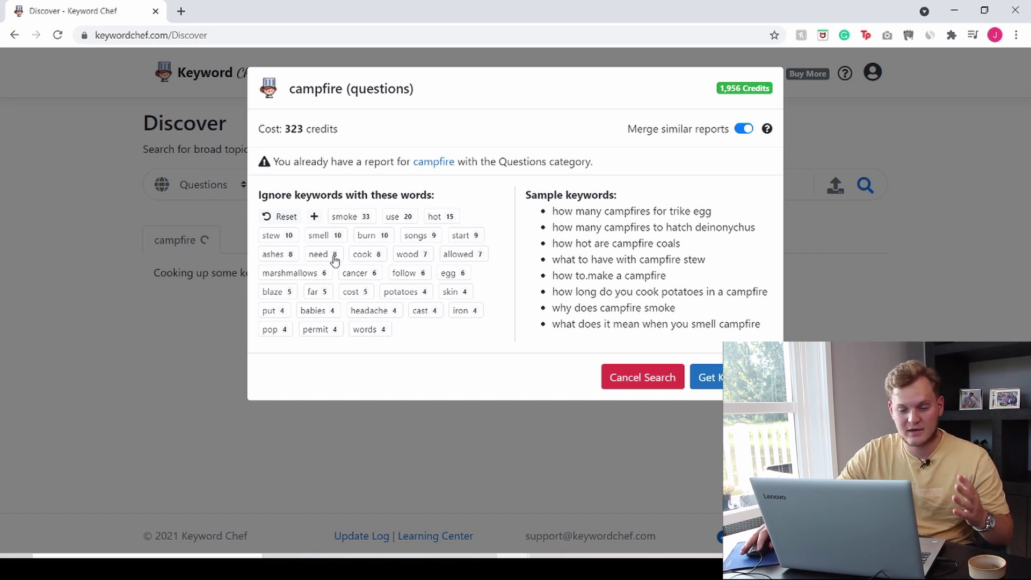
- Exclude 'babies' and note the cost dropping to 319 credits
click(324, 314)
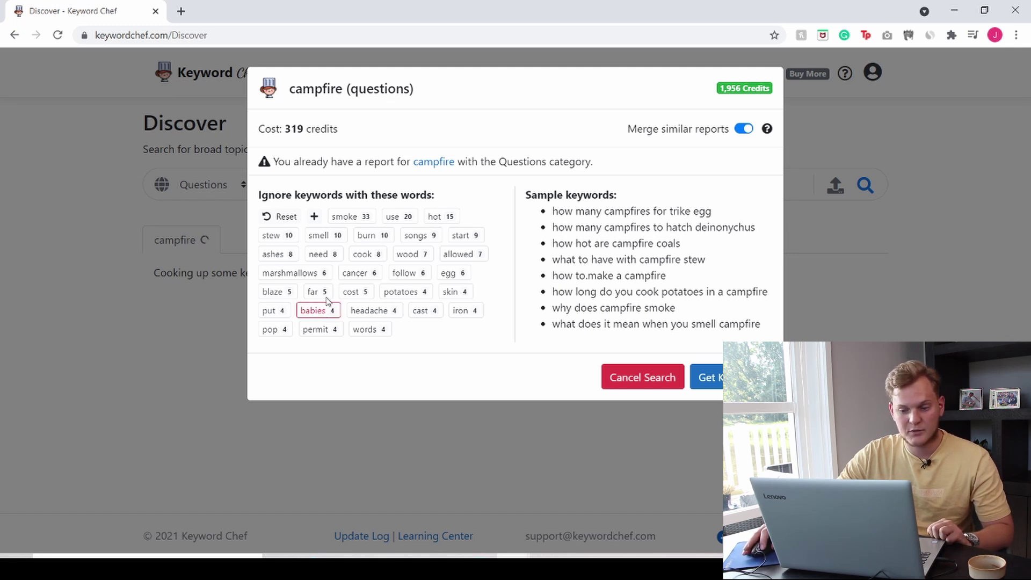
drag(309, 127, 286, 125)
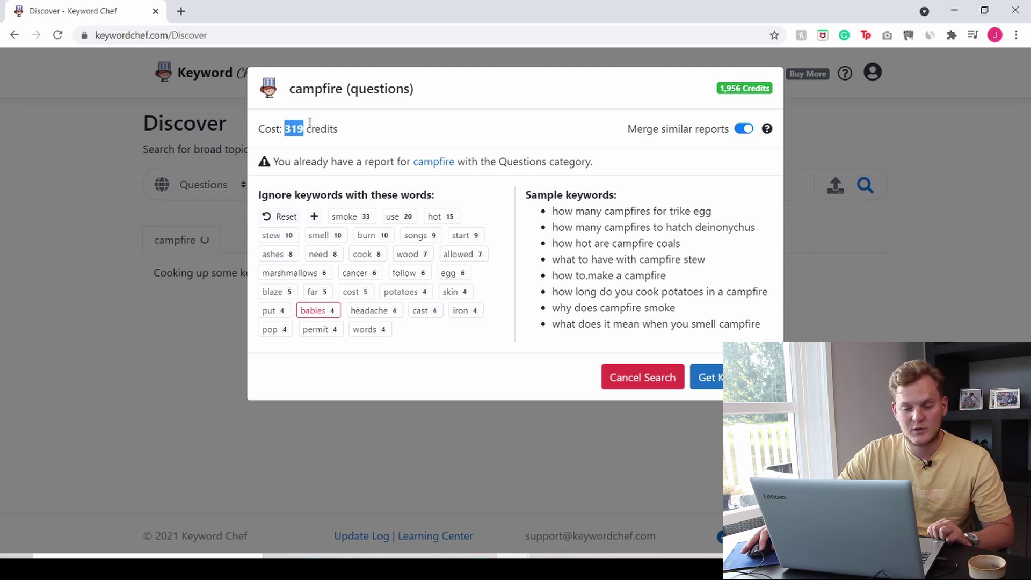
click(342, 128)
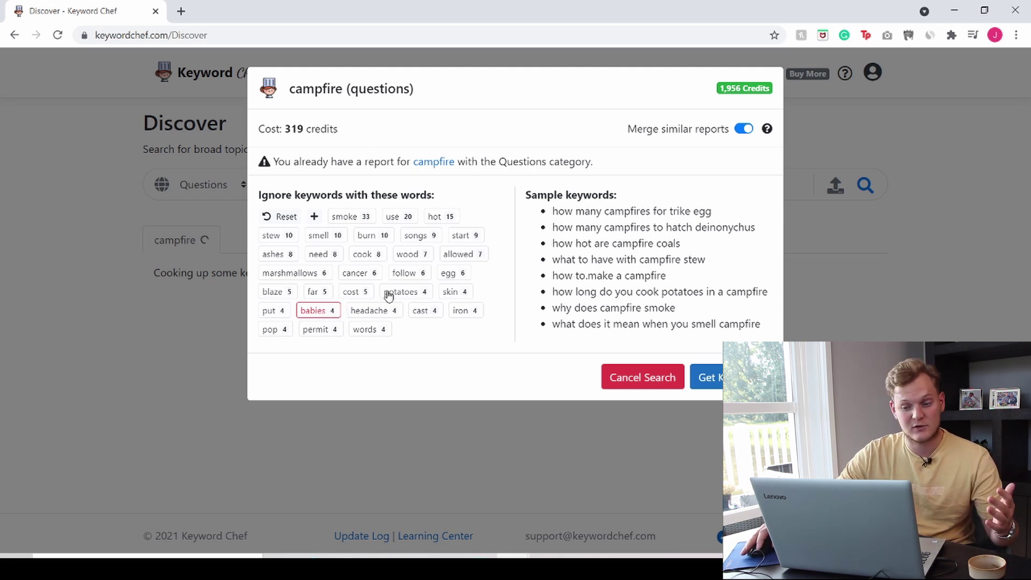
- Exclude potatoes, egg, songs, cost, cast iron, marshmallows, cook, wood, hot, burn and other suggested words
click(408, 293)
click(461, 275)
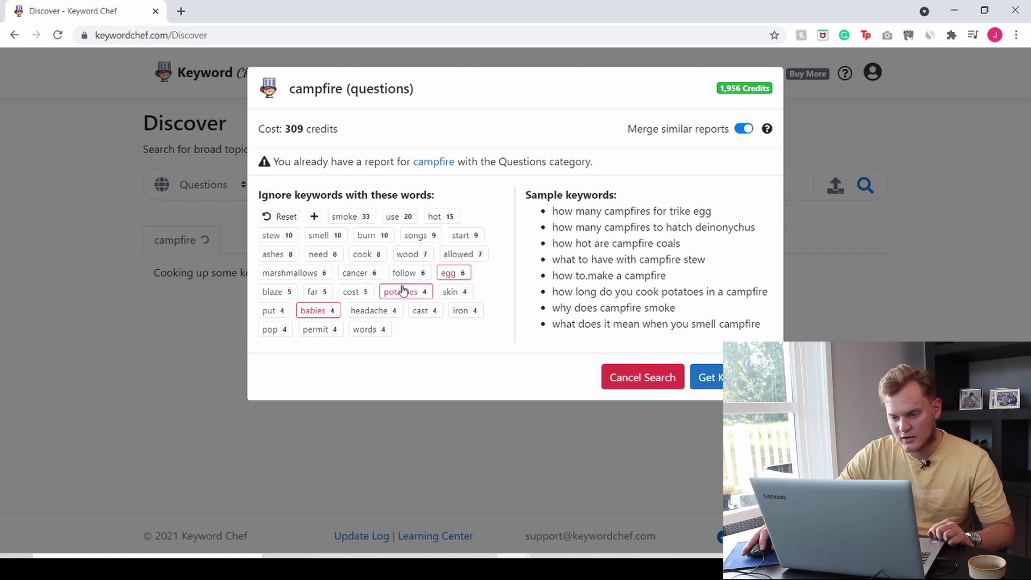
click(421, 236)
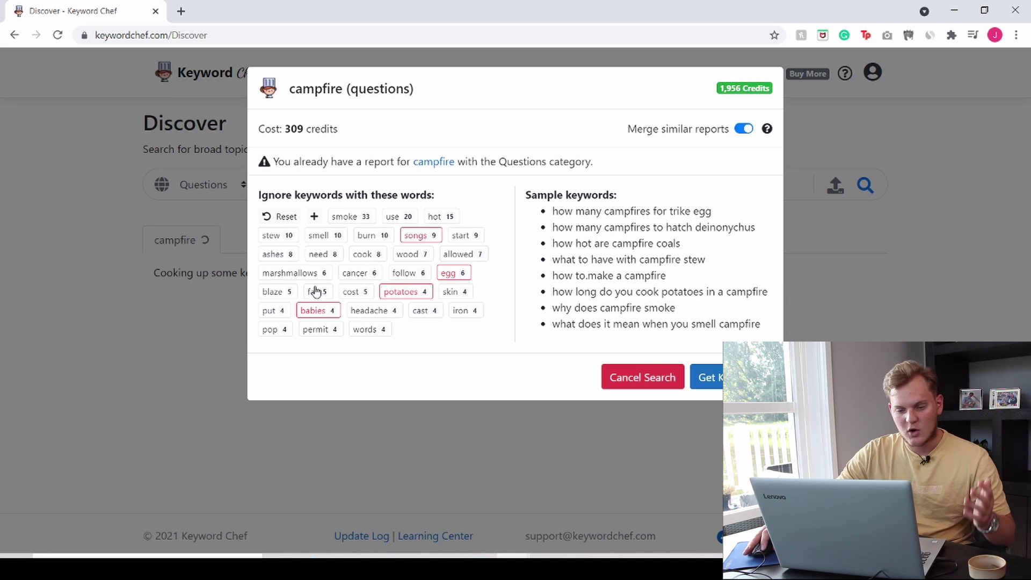
click(272, 311)
click(271, 329)
click(317, 329)
click(367, 329)
click(370, 311)
click(353, 292)
click(357, 275)
click(405, 273)
click(451, 292)
click(461, 311)
click(421, 310)
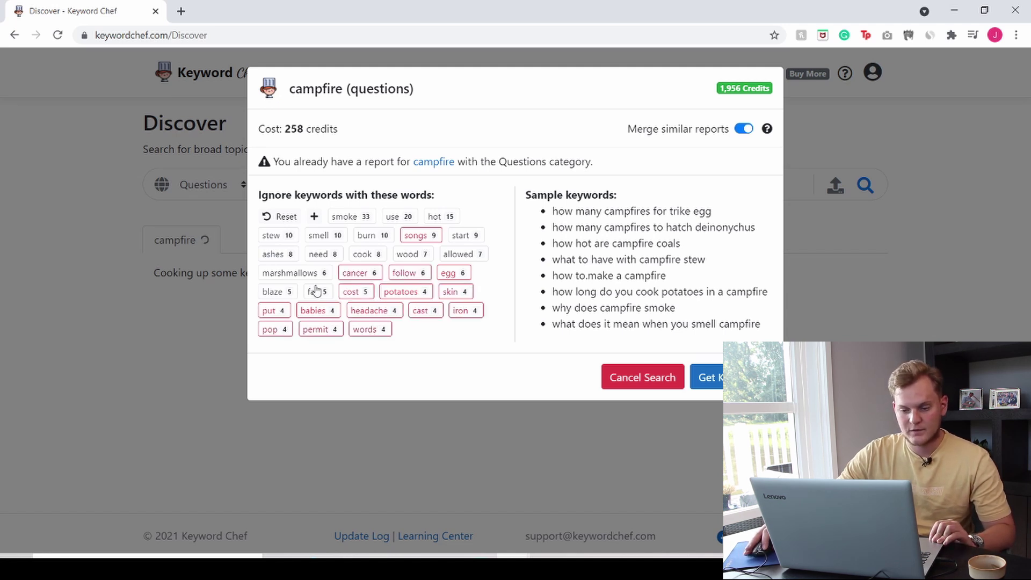
click(315, 293)
click(313, 311)
click(274, 292)
click(292, 273)
click(365, 254)
click(409, 254)
click(461, 254)
click(464, 235)
click(440, 217)
click(398, 217)
click(368, 235)
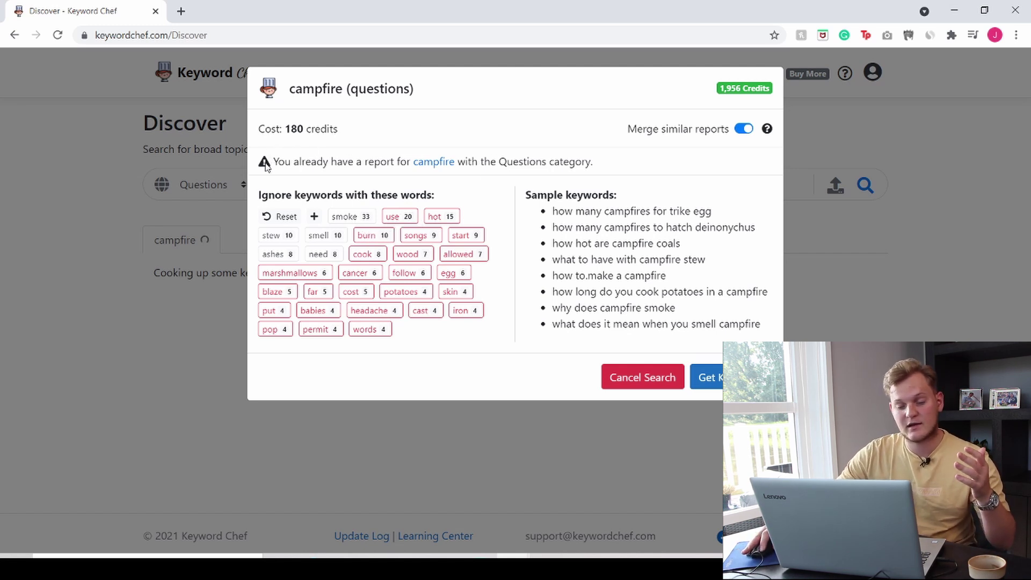
- Point out the warning that a campfire Questions report already exists
drag(275, 161, 606, 164)
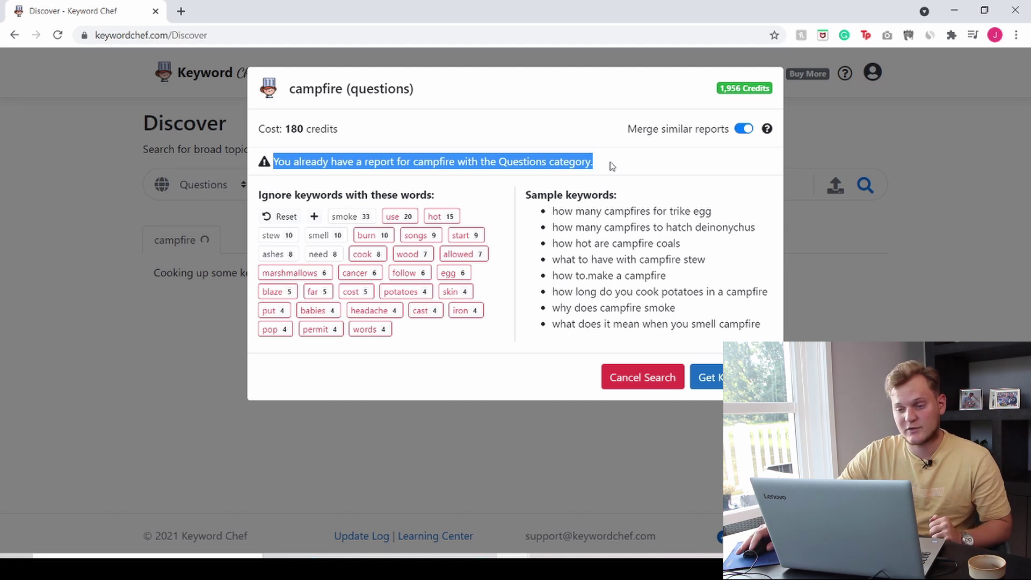
click(651, 173)
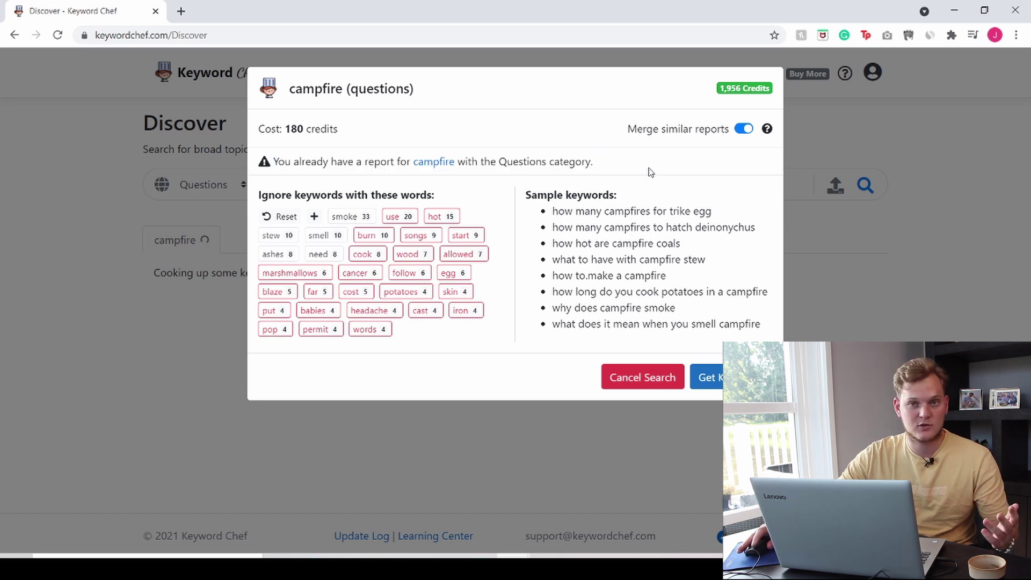
drag(268, 158, 605, 167)
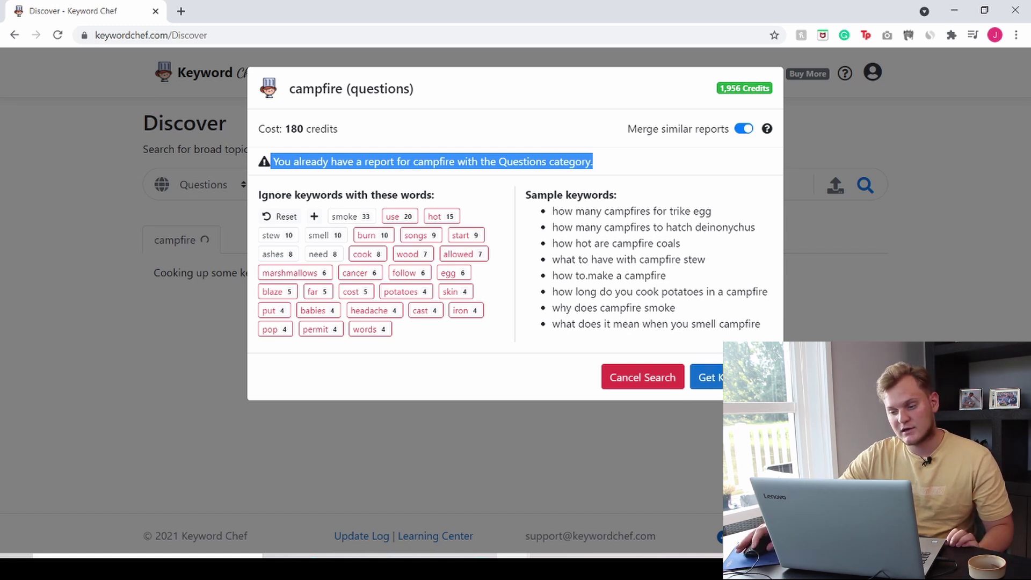
- Cancel the campfire search and go to My Reports, briefly opening Manage Projects
click(625, 376)
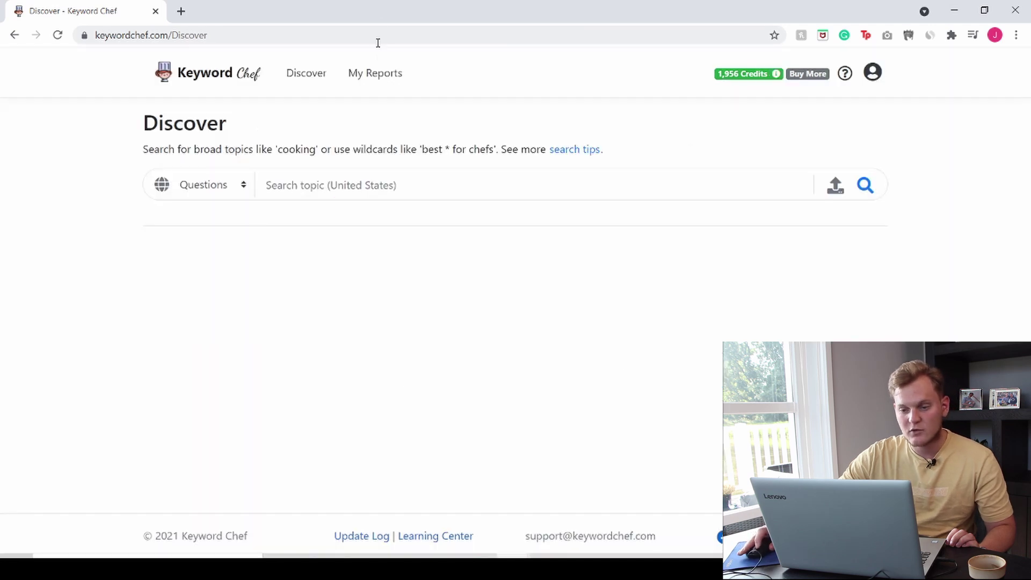
click(385, 76)
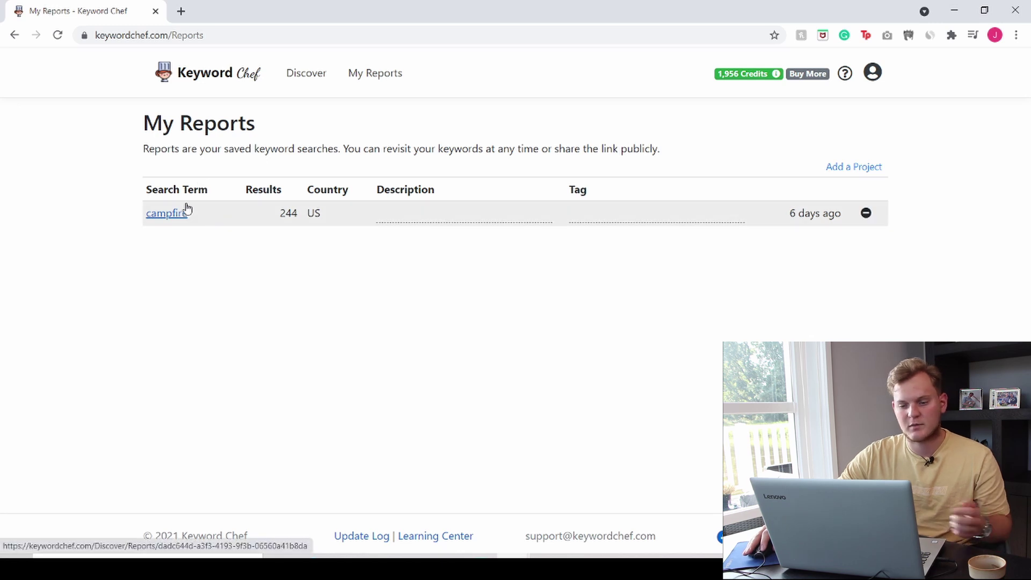
click(872, 171)
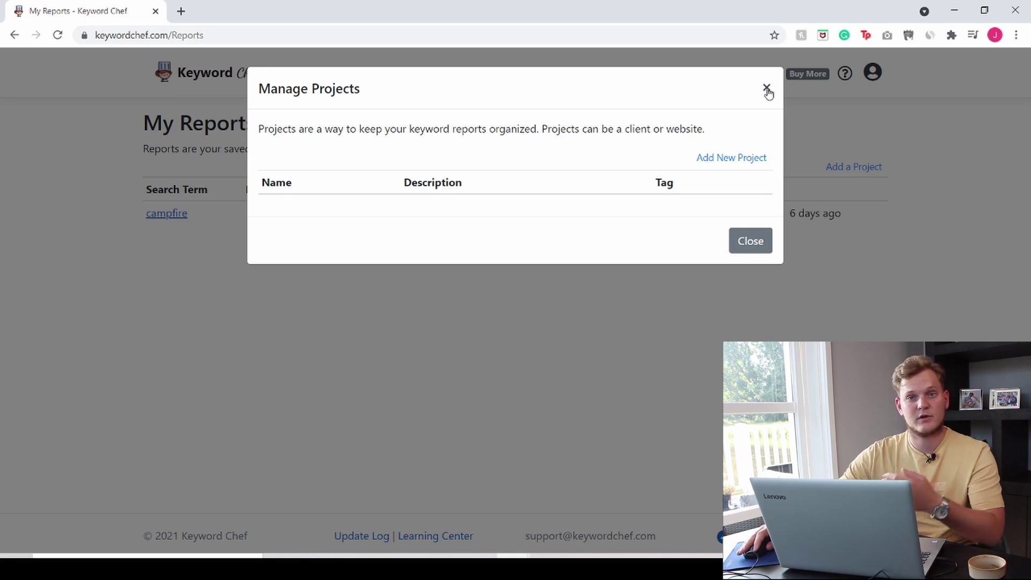
click(767, 89)
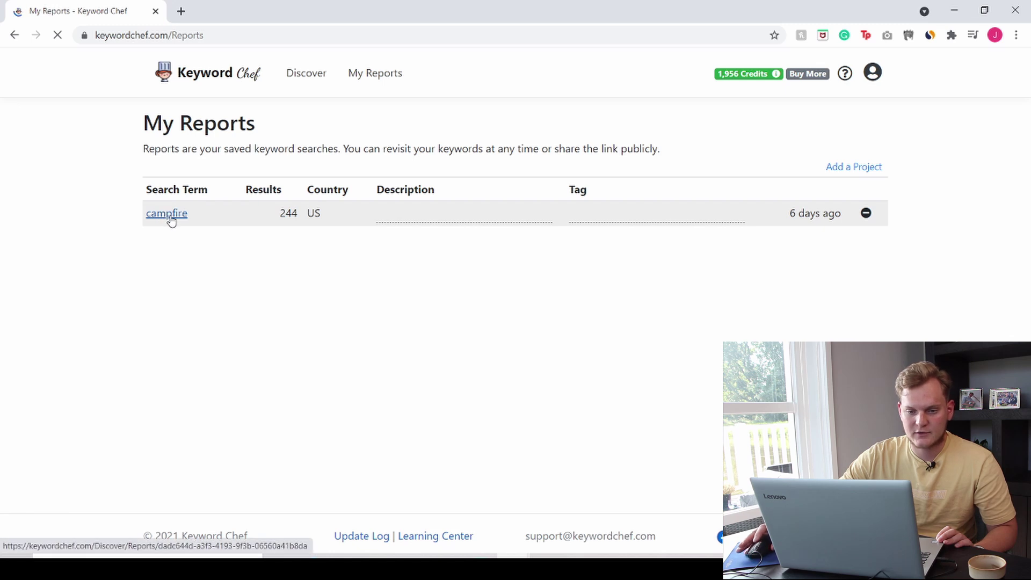
click(170, 218)
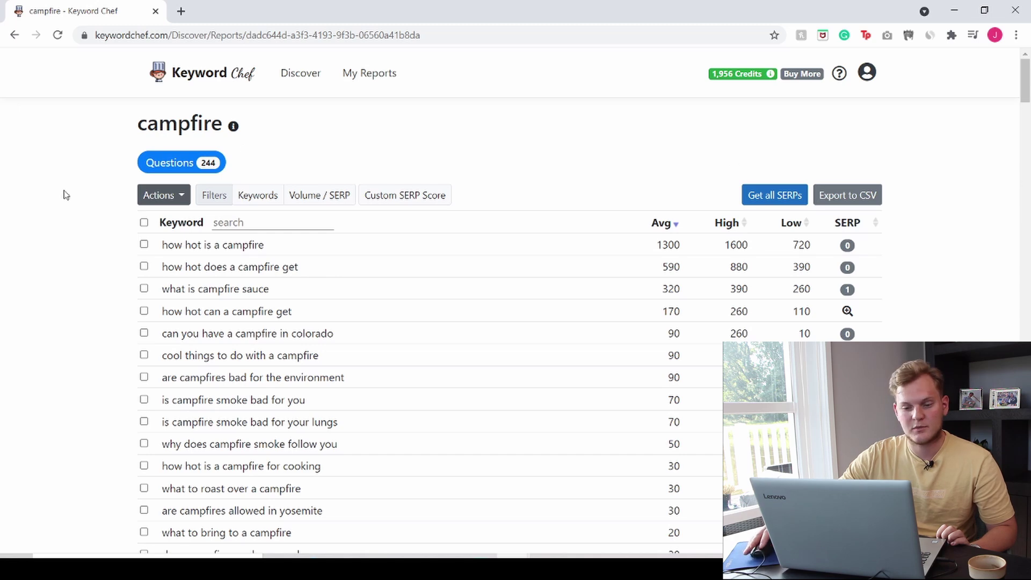
scroll(189, 230, down, 20)
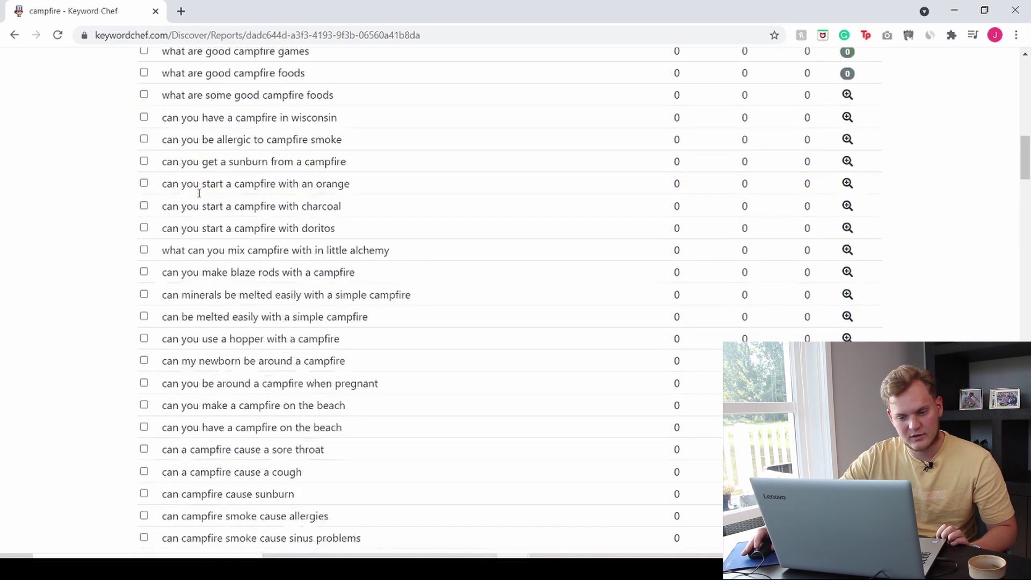
scroll(198, 194, down, 20)
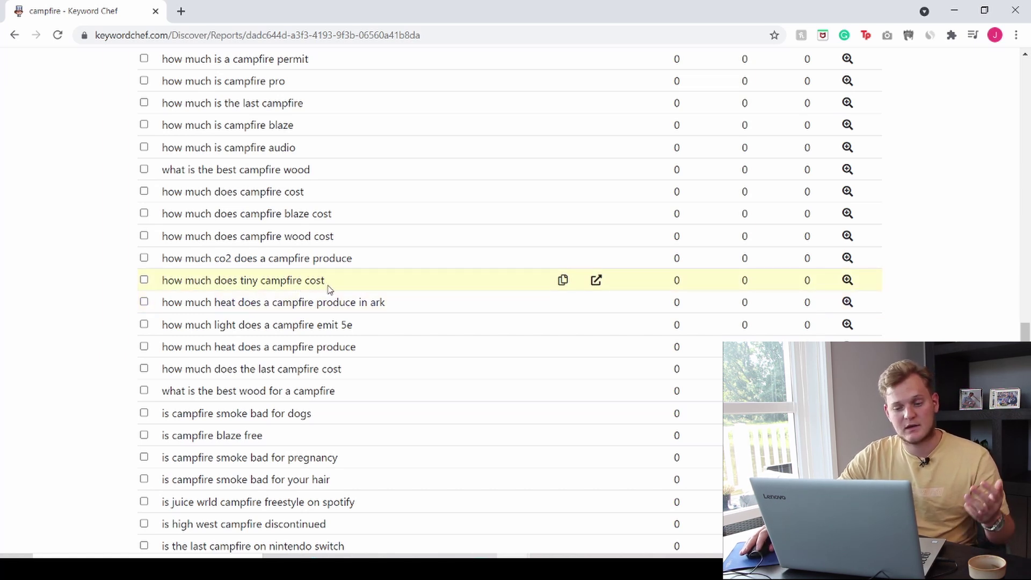
drag(334, 285, 161, 283)
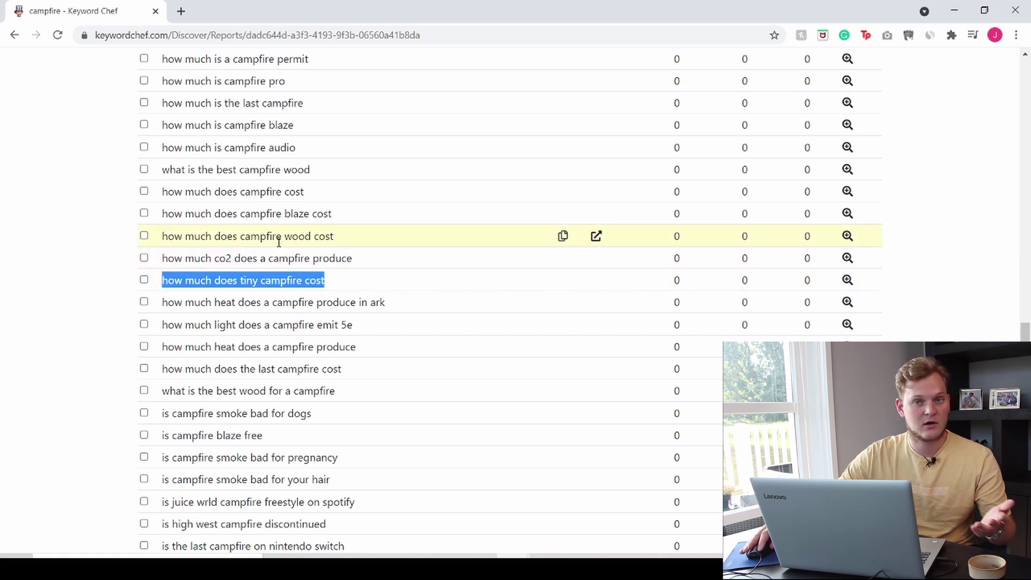
drag(187, 418, 283, 415)
click(330, 414)
scroll(352, 368, down, 5)
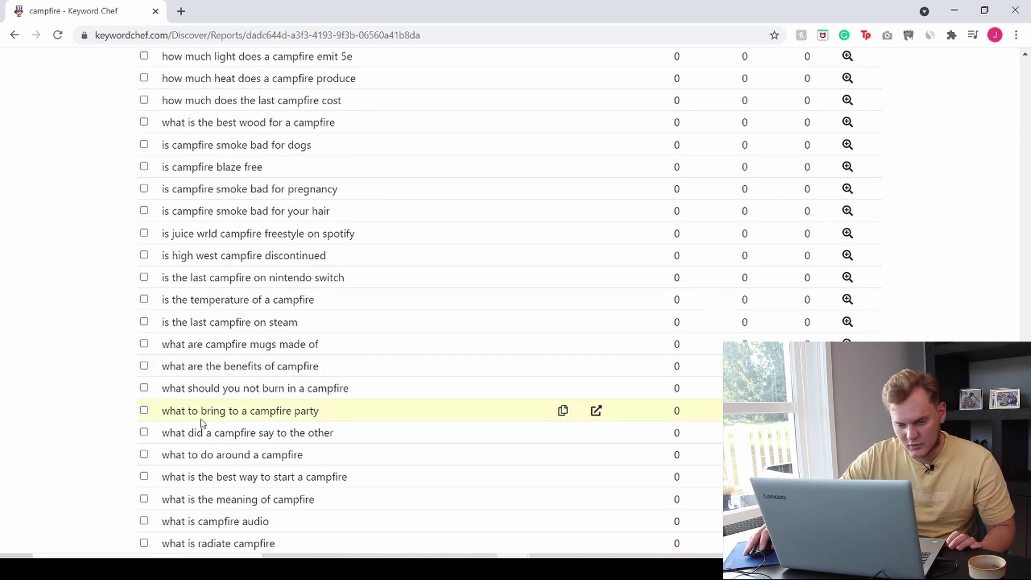
drag(185, 412, 327, 419)
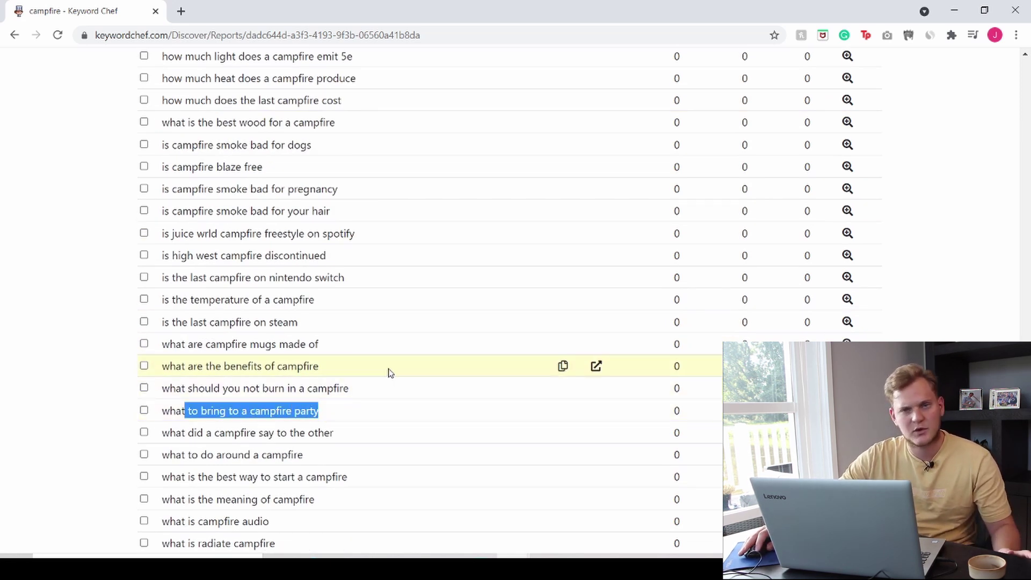
scroll(260, 388, down, 3)
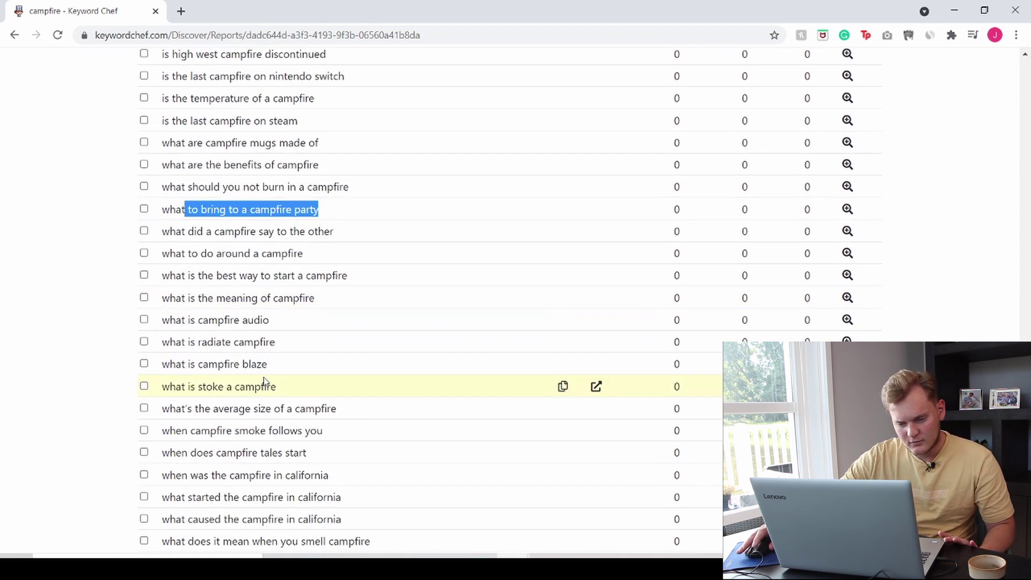
drag(161, 409, 329, 409)
scroll(309, 368, down, 1)
scroll(310, 368, down, 15)
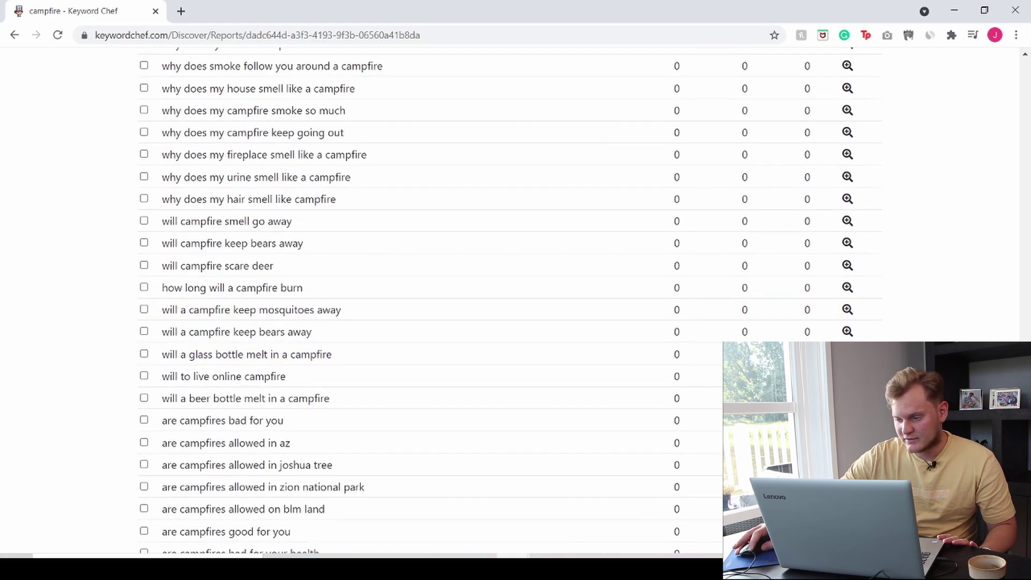
drag(1026, 476, 1026, 86)
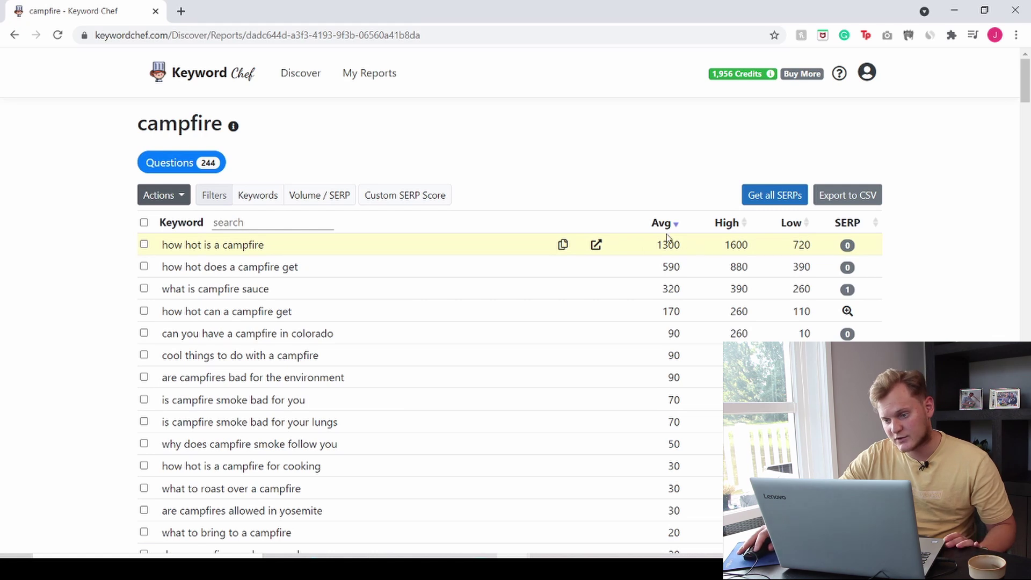
mouse_move(666, 239)
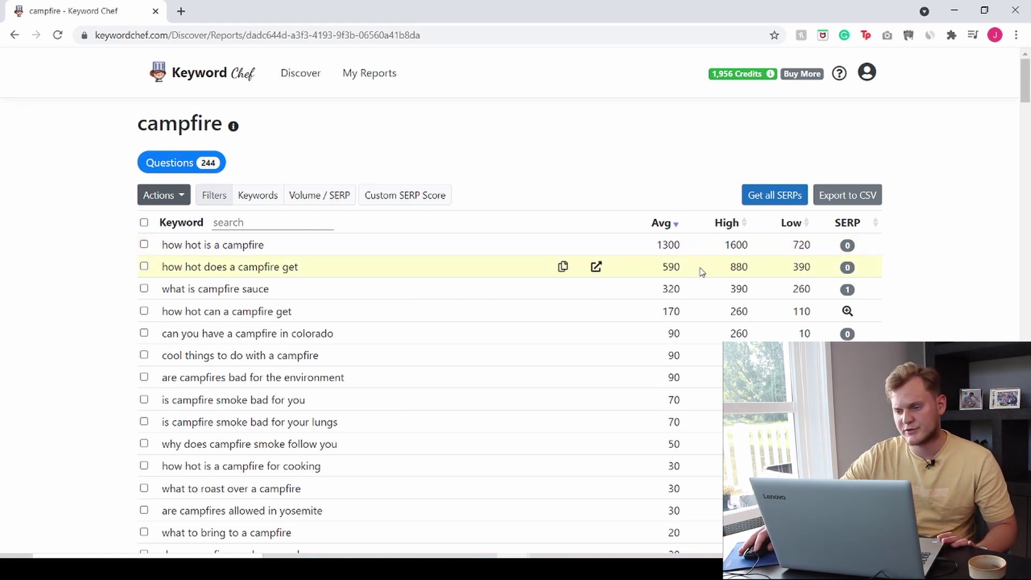
- Show the Keywords word groups and toggle the smoke filter through include, exclude and cleared
click(271, 199)
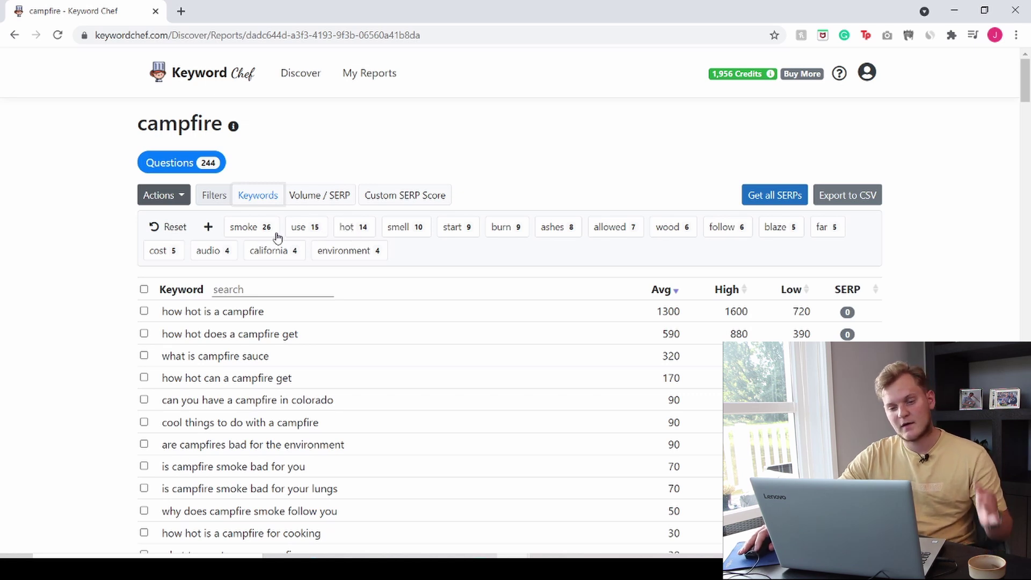
click(248, 227)
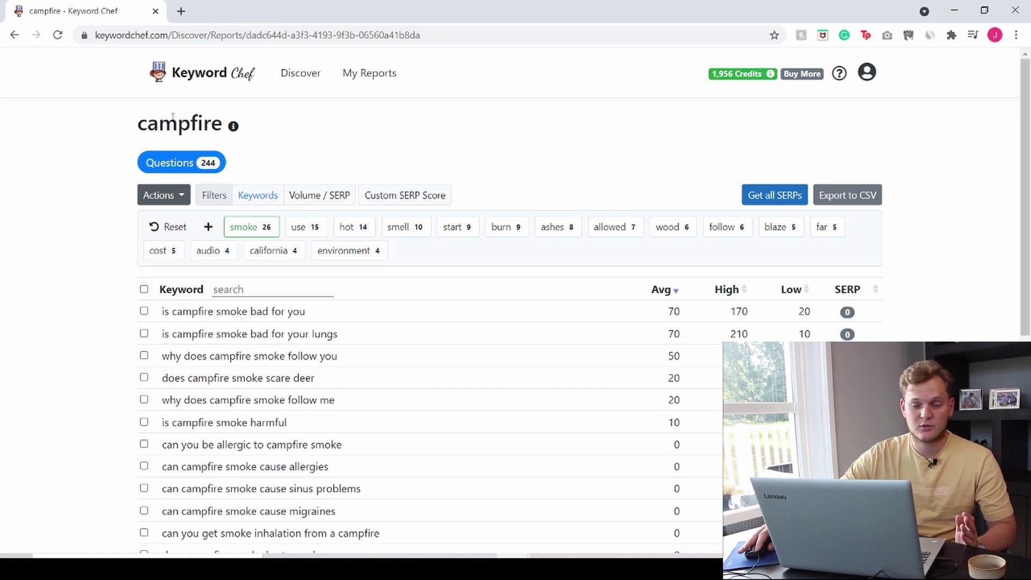
scroll(284, 239, down, 1)
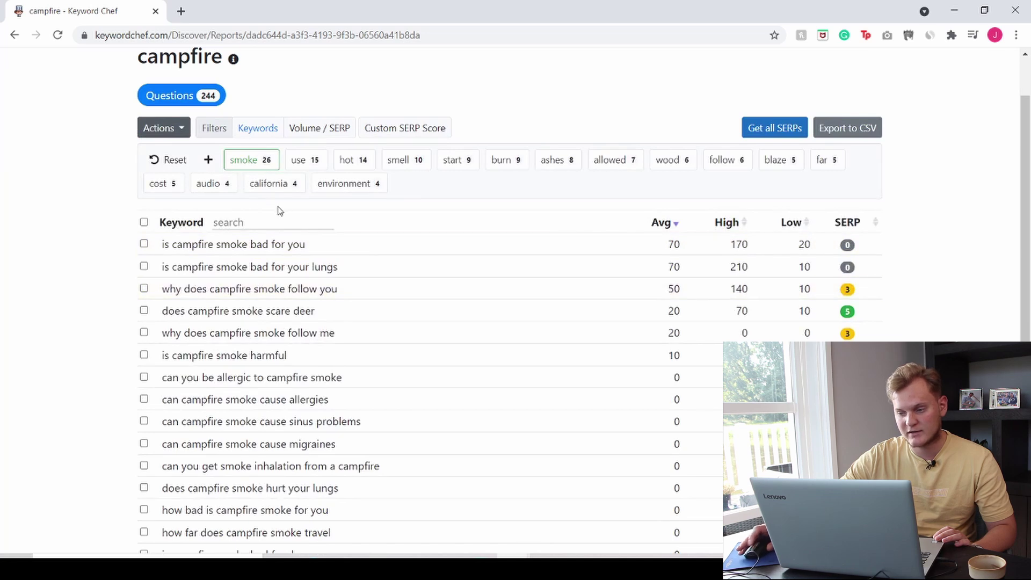
scroll(284, 224, down, 5)
scroll(287, 421, up, 5)
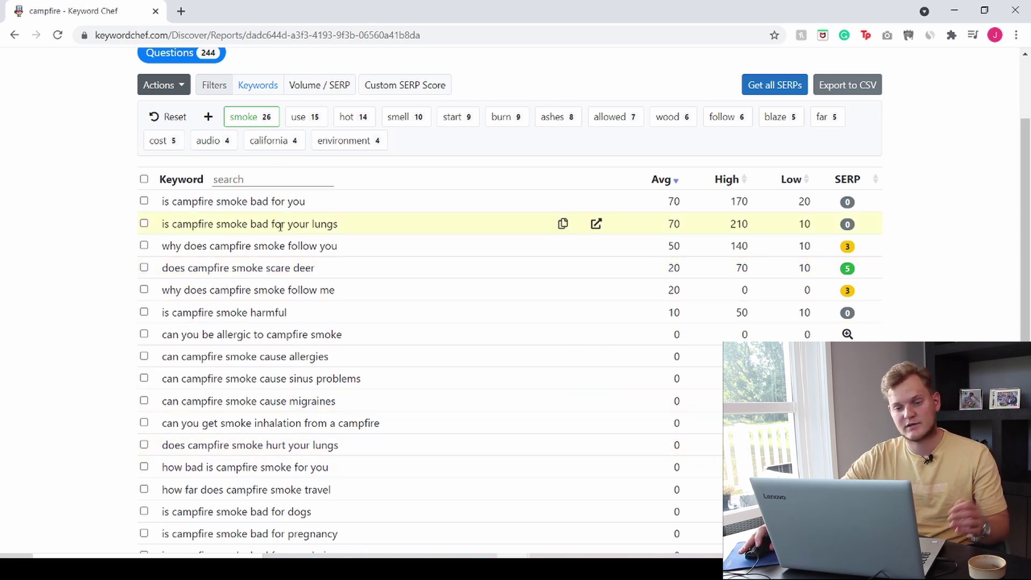
scroll(276, 238, up, 2)
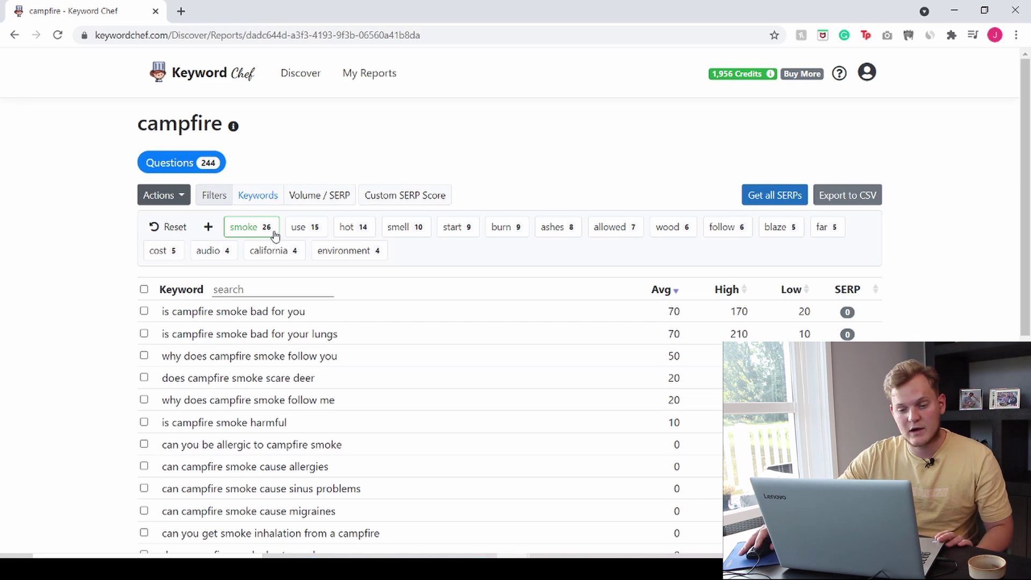
click(274, 234)
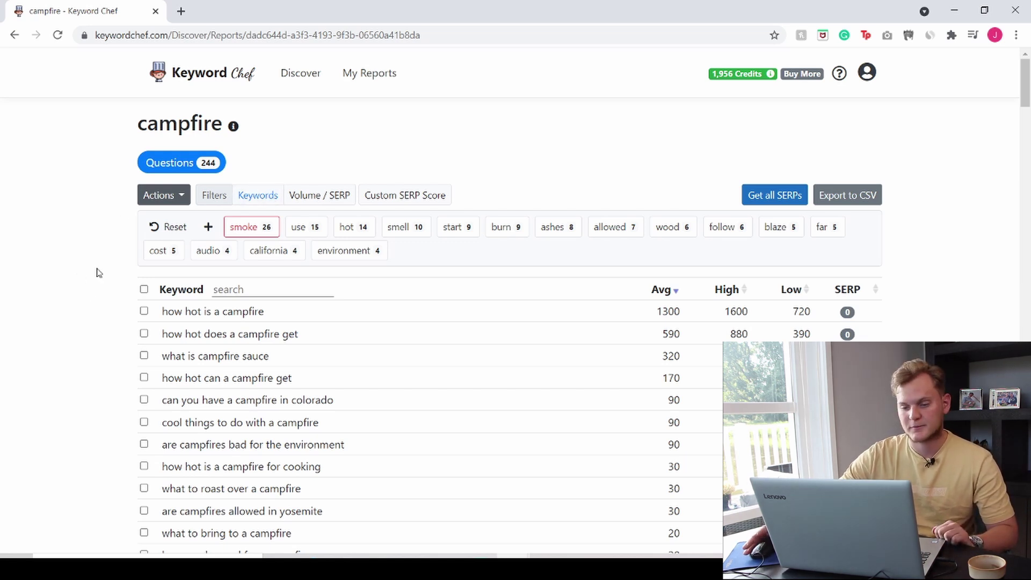
click(257, 230)
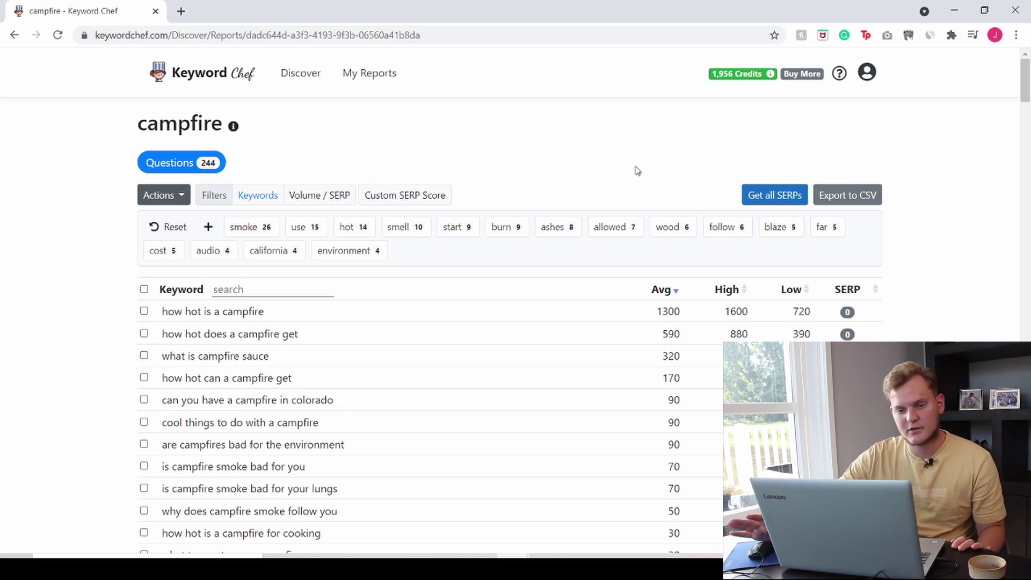
- Scroll the question table and preview the SERP results for 'what are good campfire foods'
mouse_move(854, 293)
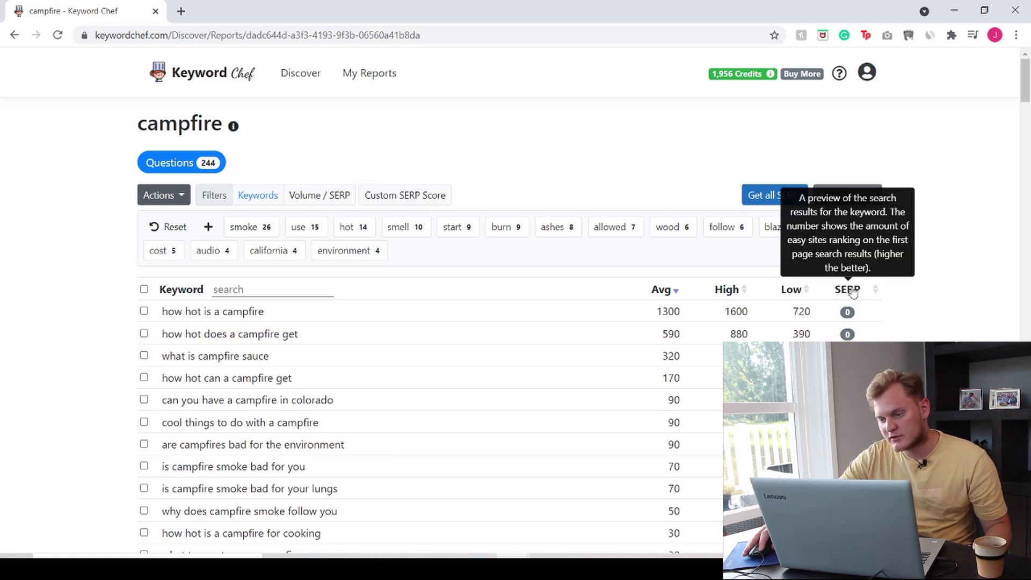
scroll(884, 296, down, 4)
scroll(881, 274, up, 1)
scroll(883, 269, down, 7)
scroll(885, 269, down, 10)
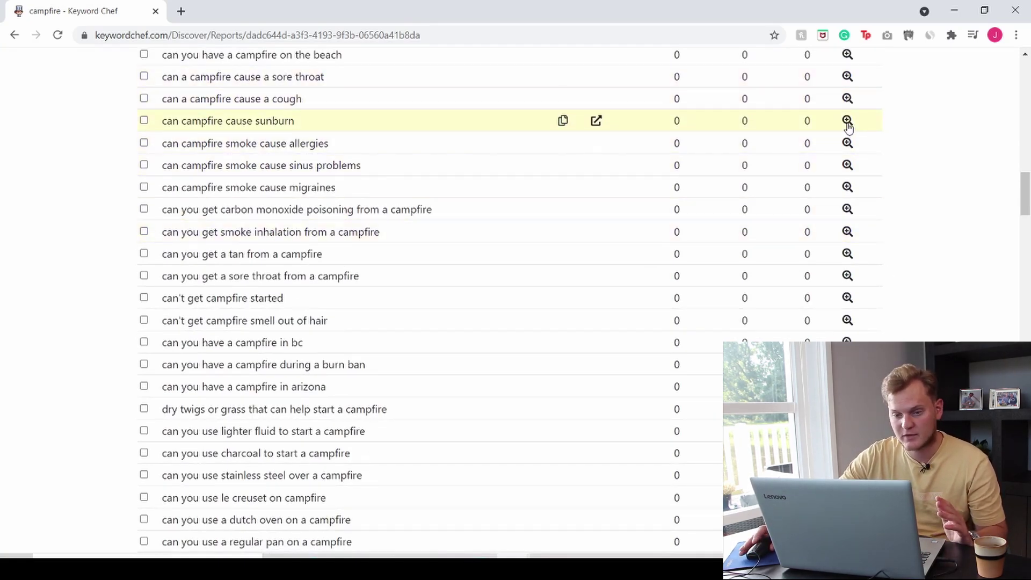
scroll(849, 127, up, 3)
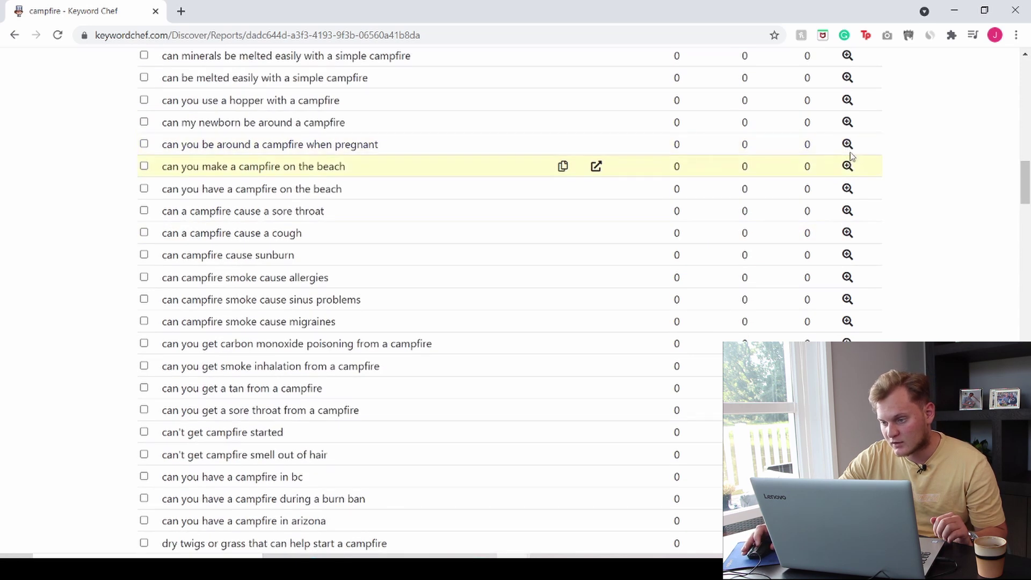
scroll(850, 156, up, 9)
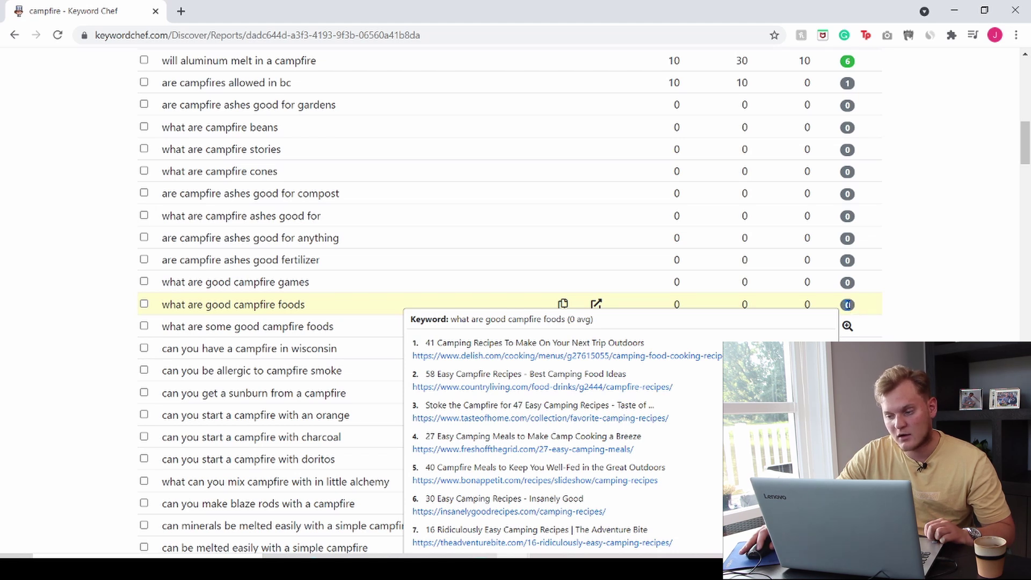
scroll(847, 313, down, 4)
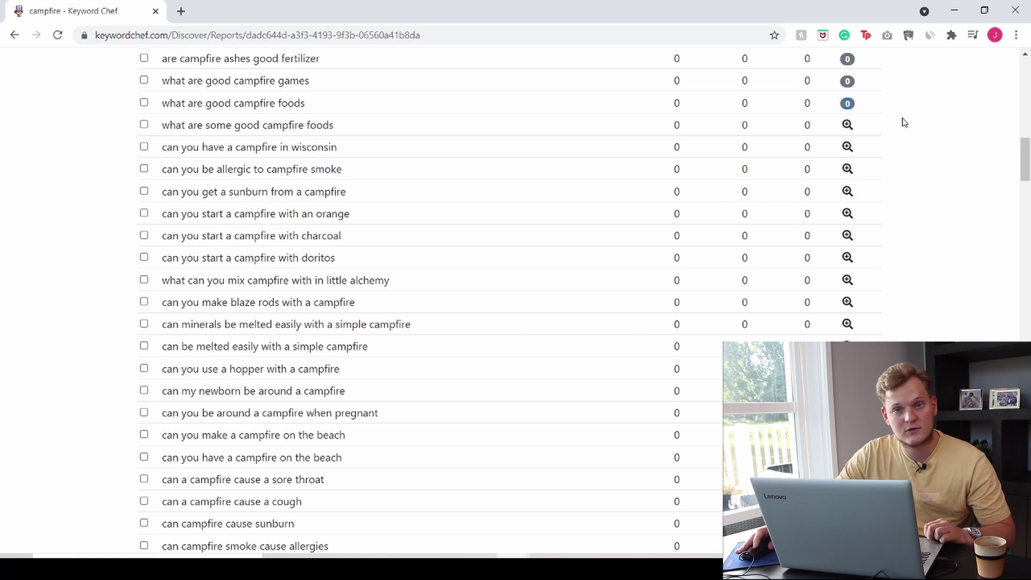
mouse_move(865, 111)
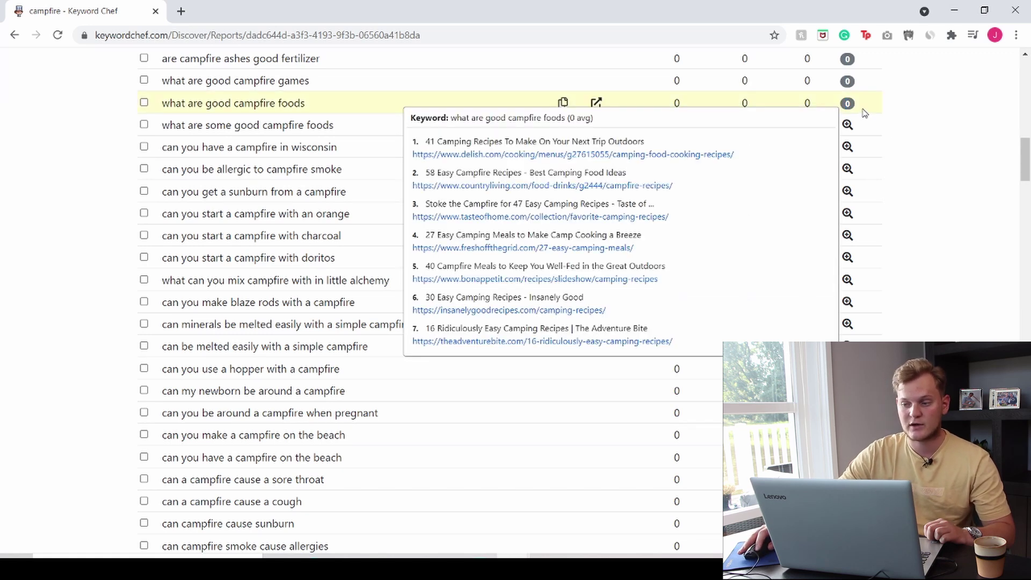
click(517, 154)
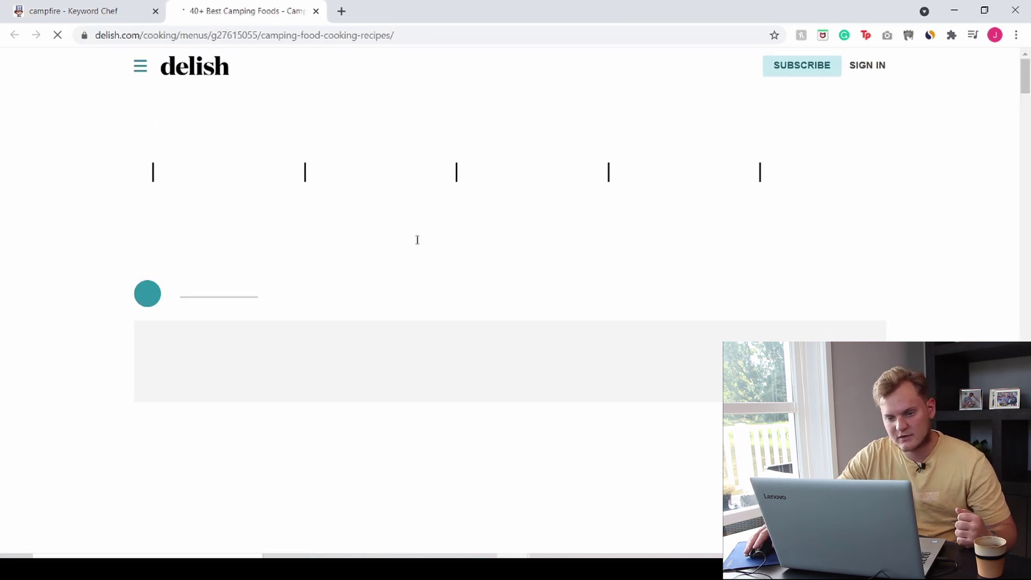
scroll(465, 236, down, 15)
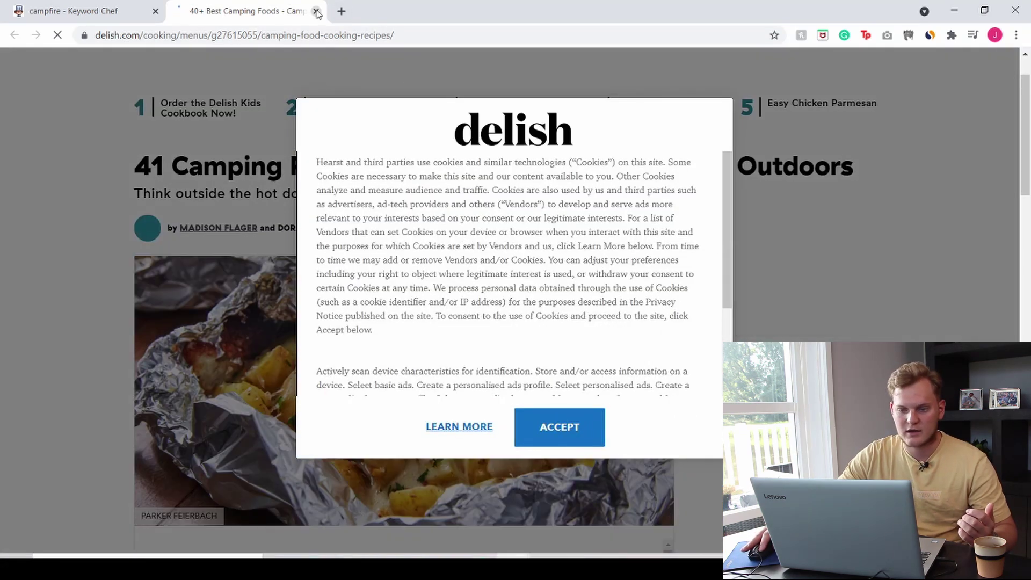
key(ctrl+w)
scroll(849, 215, up, 6)
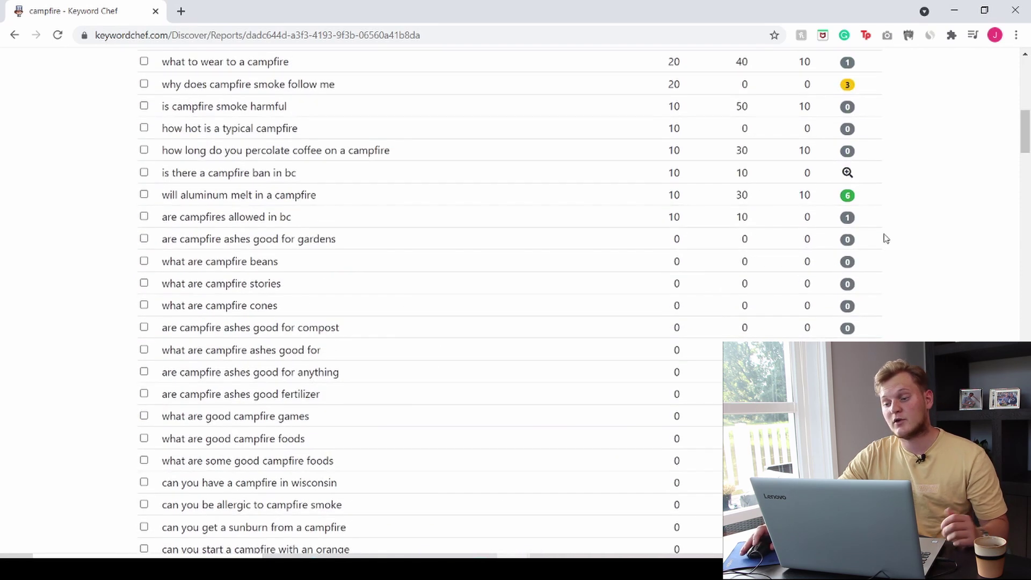
mouse_move(866, 221)
mouse_move(855, 84)
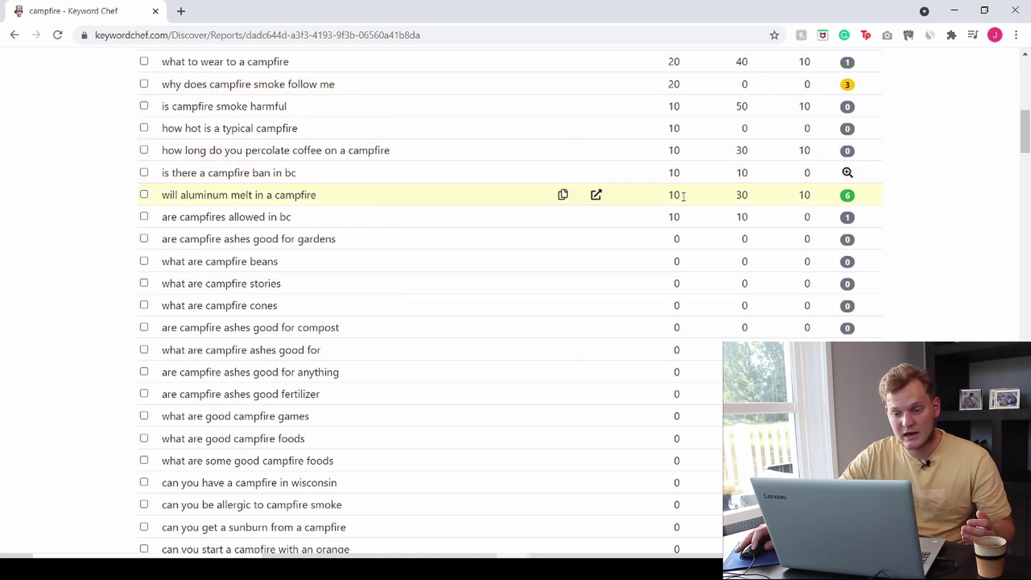
mouse_move(841, 202)
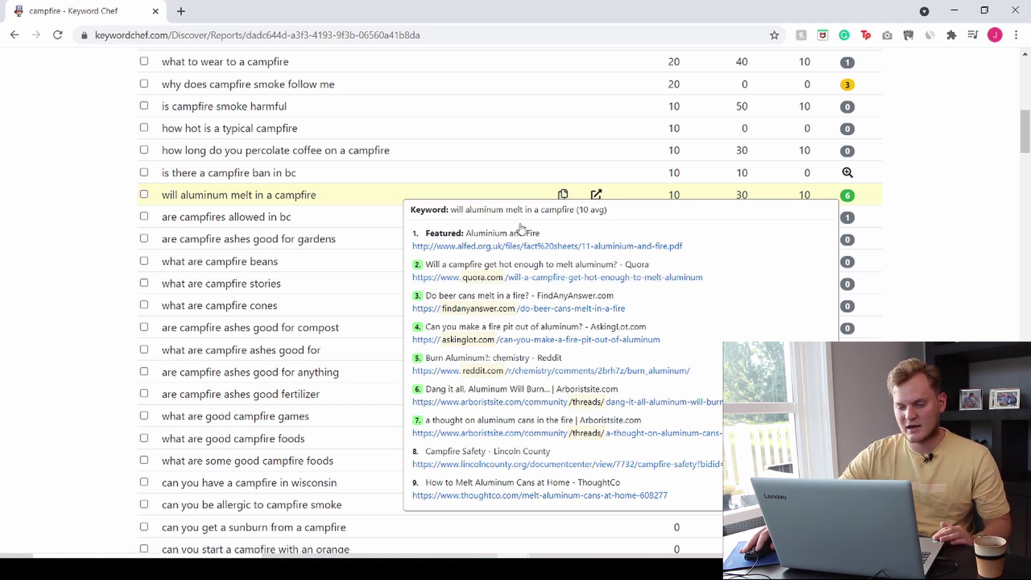
scroll(779, 215, up, 10)
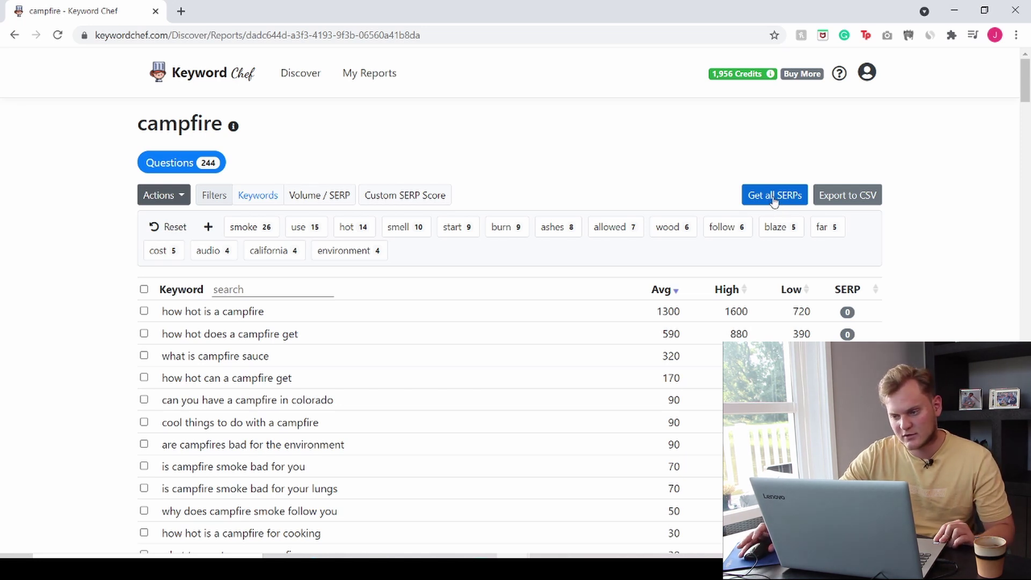
- Run Get all SERPs for the 244 campfire questions, dismiss the notice, and refresh the report
click(774, 200)
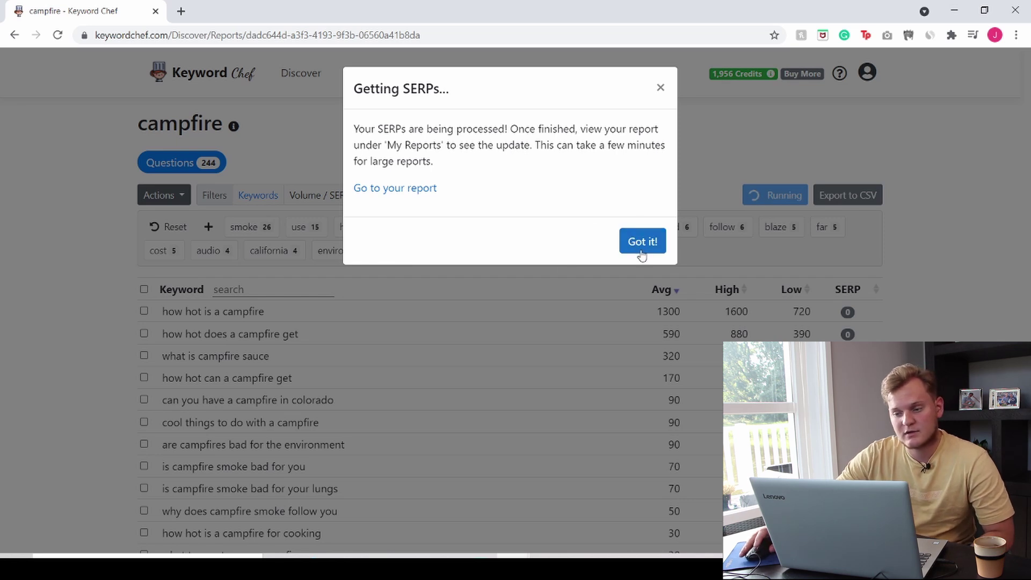
click(645, 237)
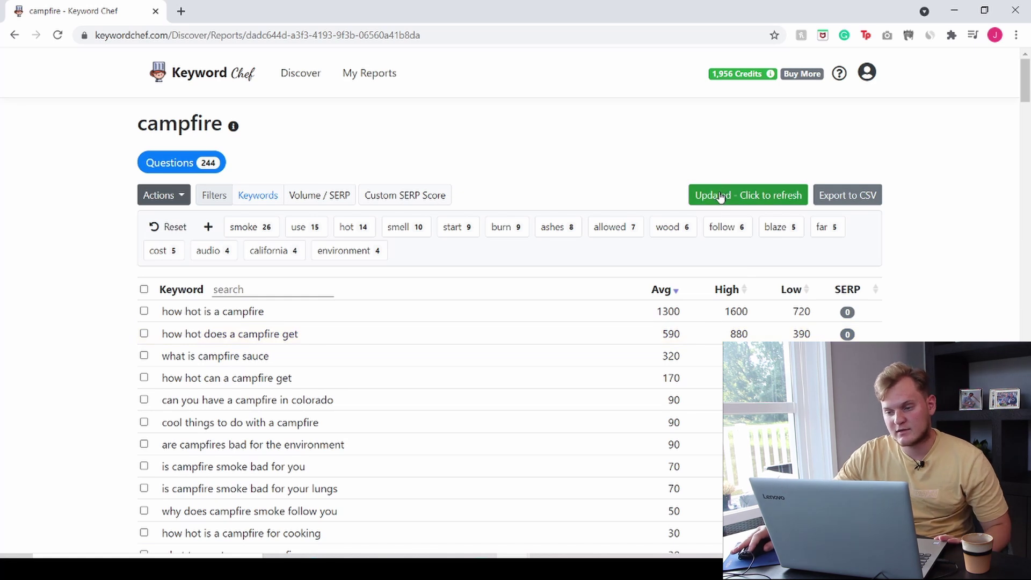
click(760, 197)
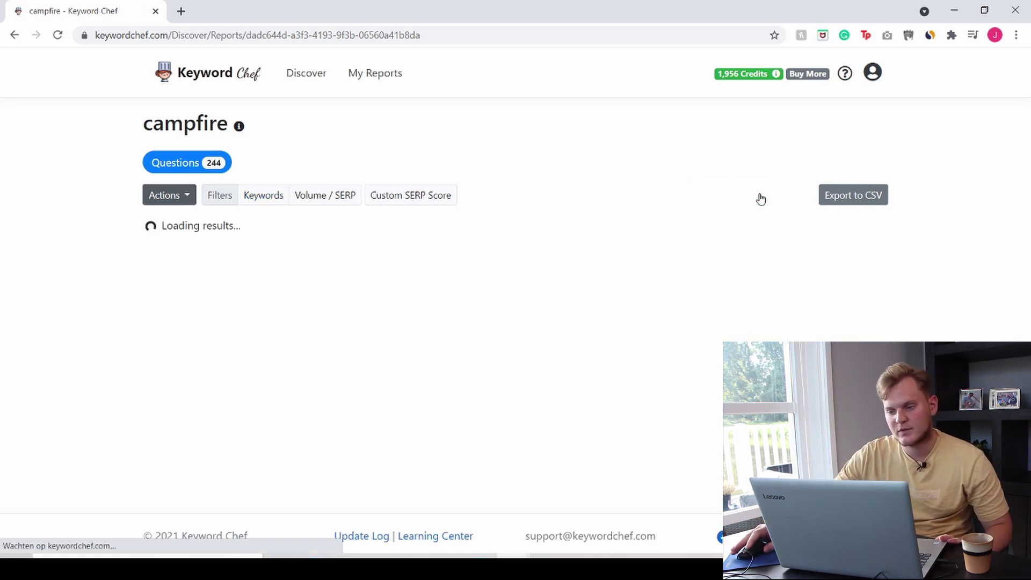
scroll(760, 198, down, 15)
drag(1028, 156, 1028, 88)
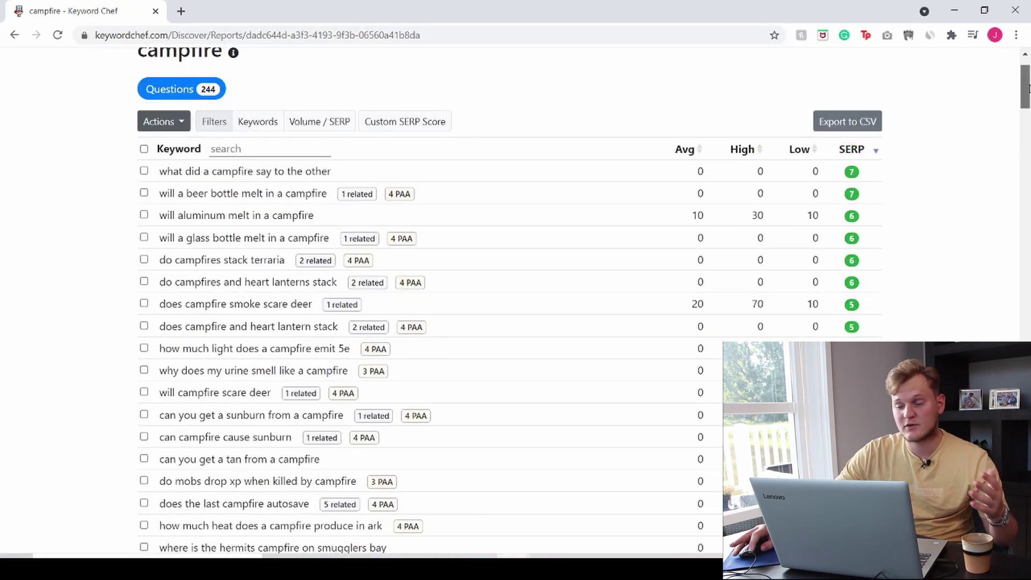
- Preview the top results for 'will aluminum melt in a campfire' (10 avg searches, SERP 6)
mouse_move(1029, 89)
mouse_down()
mouse_move(1029, 536)
mouse_move(1029, 80)
mouse_up()
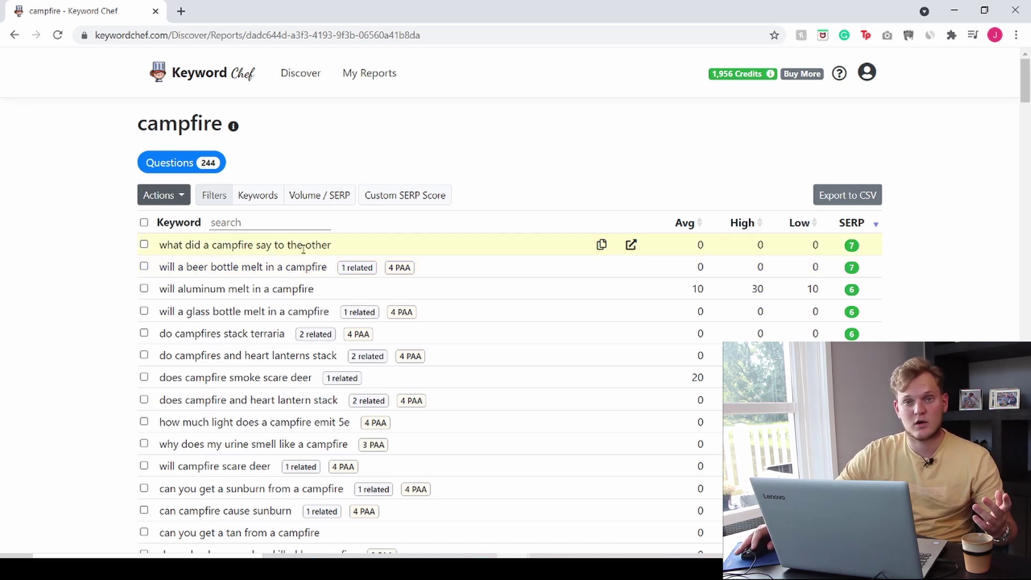
mouse_move(852, 243)
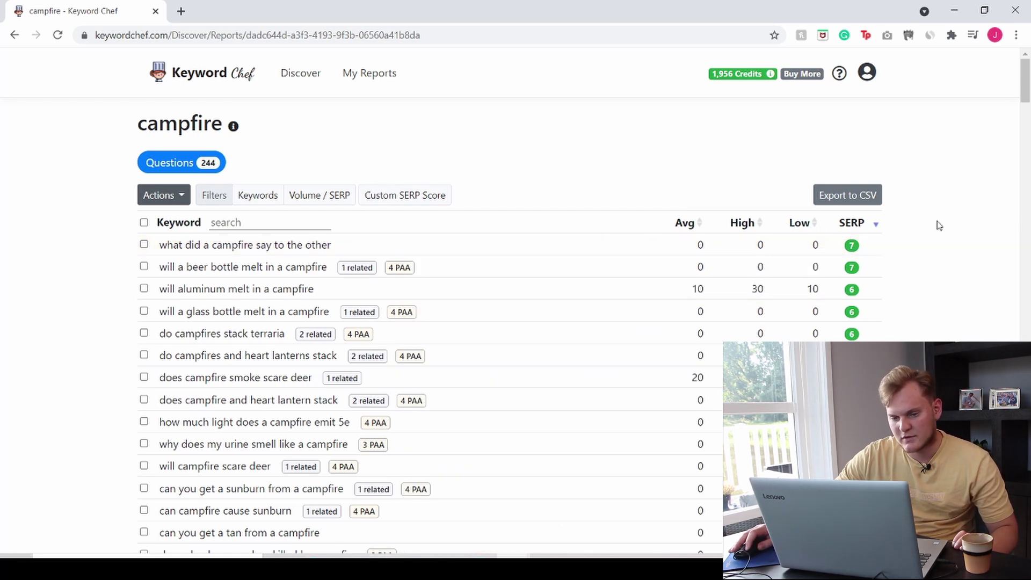
scroll(930, 223, down, 2)
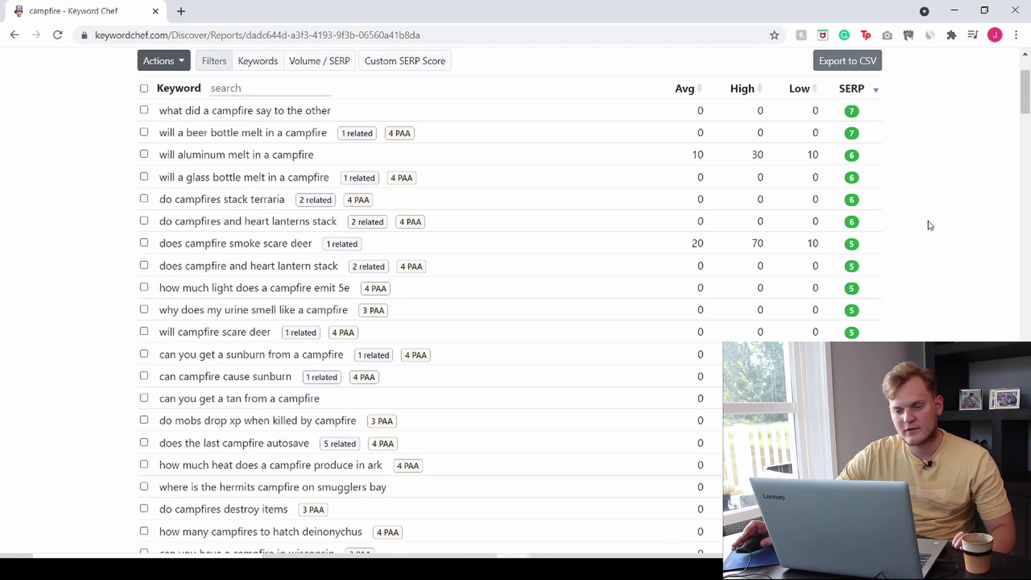
scroll(930, 224, up, 1)
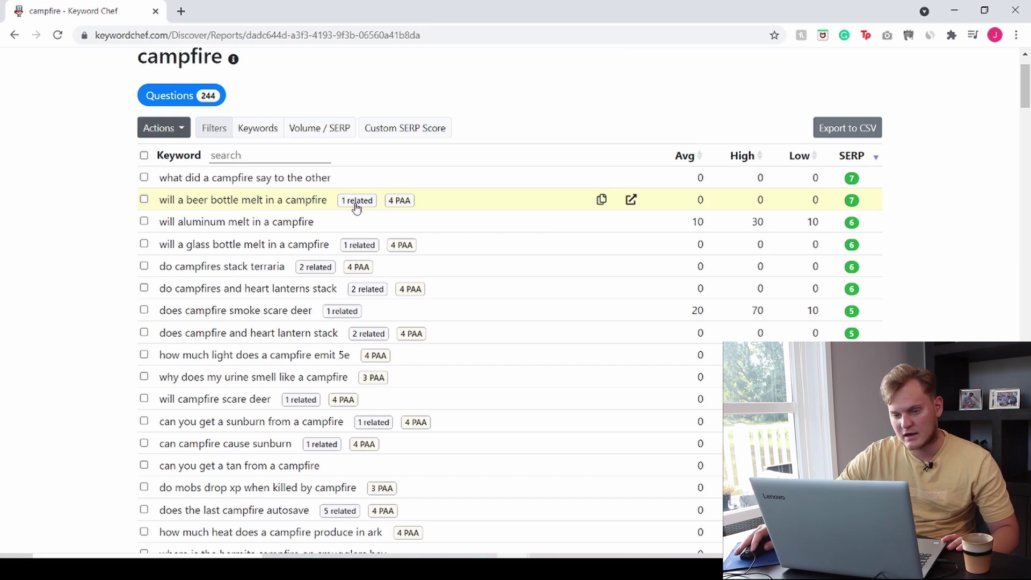
mouse_move(861, 200)
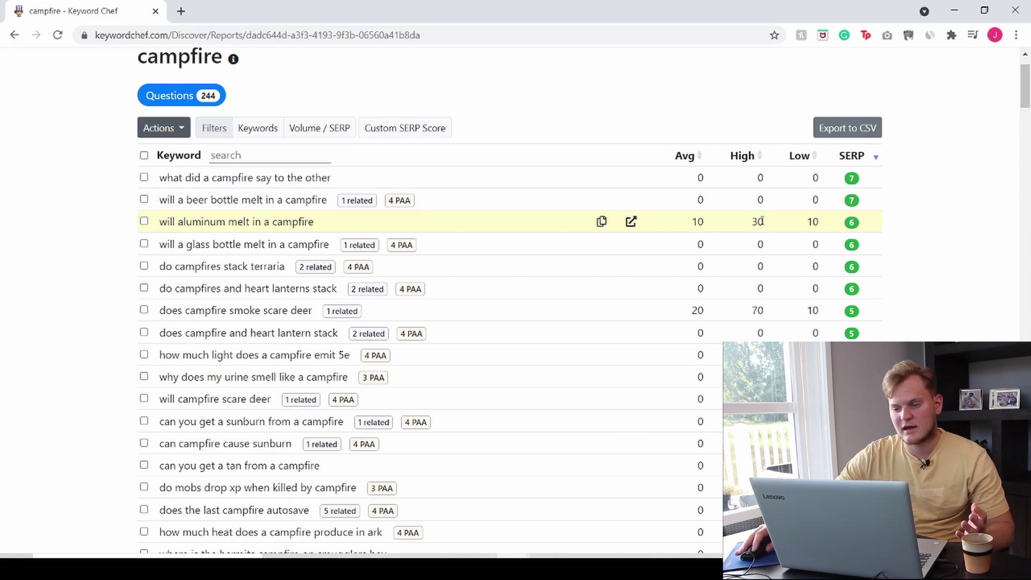
drag(764, 223, 688, 229)
click(685, 228)
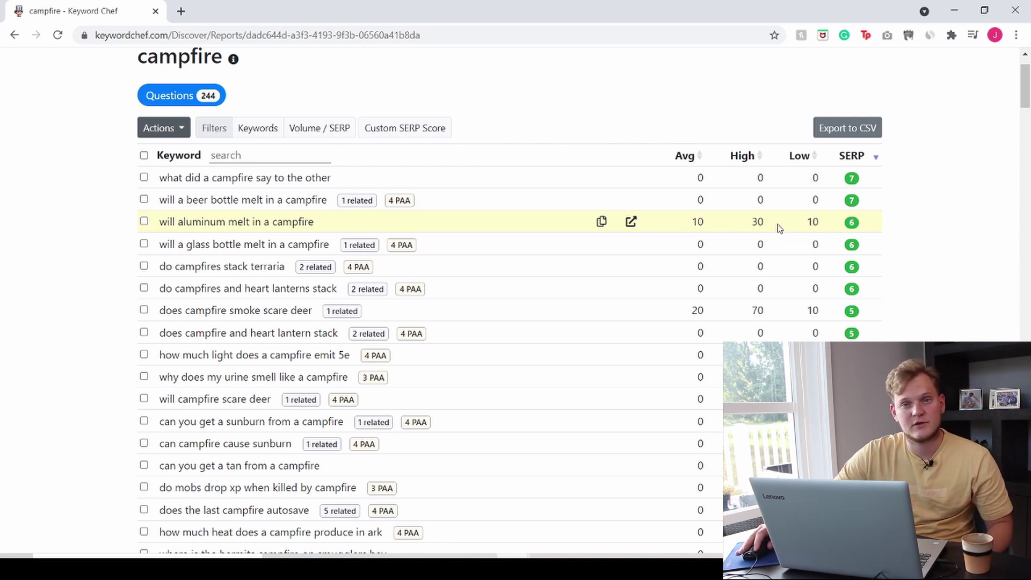
mouse_move(822, 223)
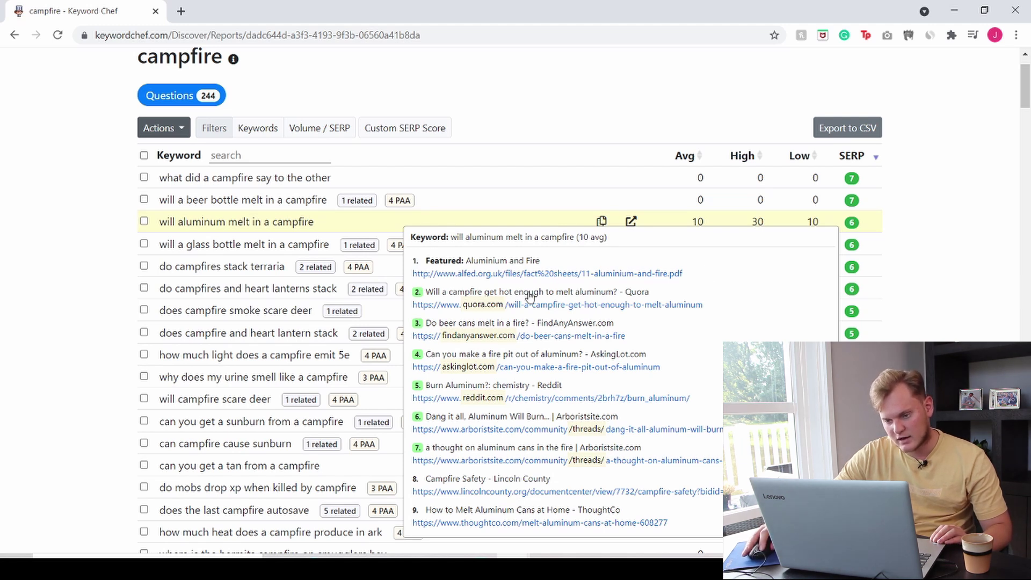
- Open a Google search for 'will aluminum melt in a campfire' and scroll its results
click(630, 223)
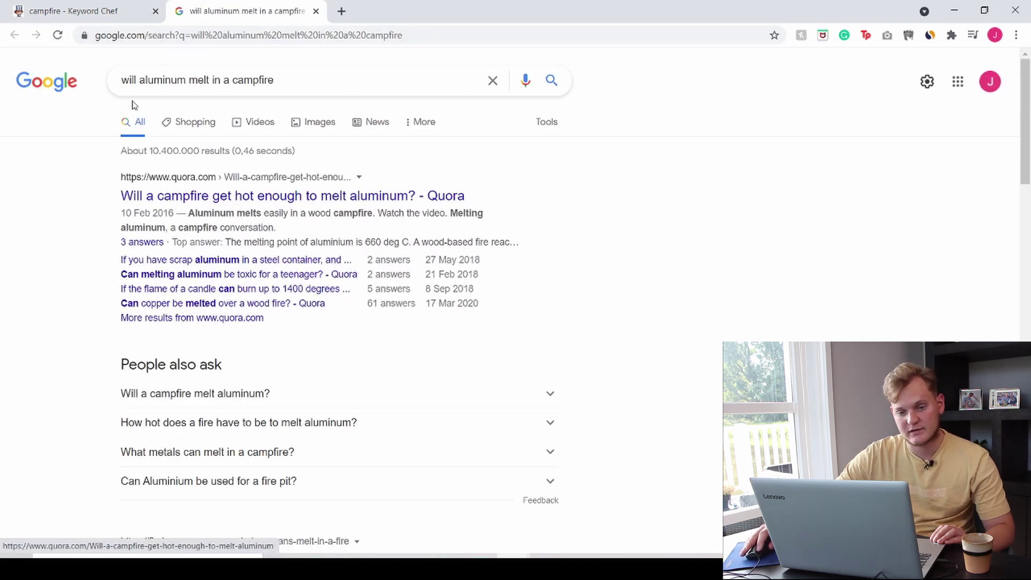
click(70, 11)
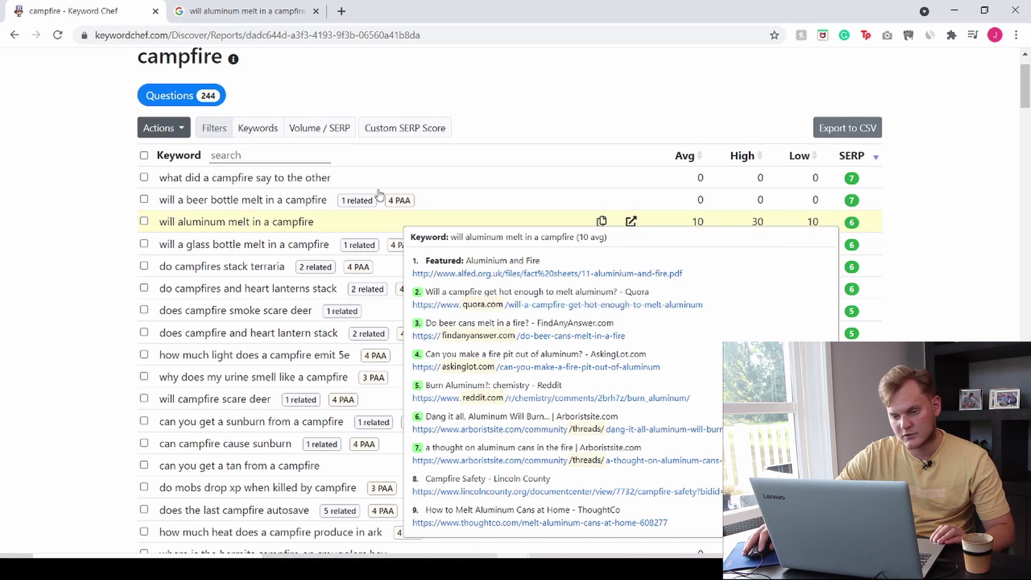
click(249, 11)
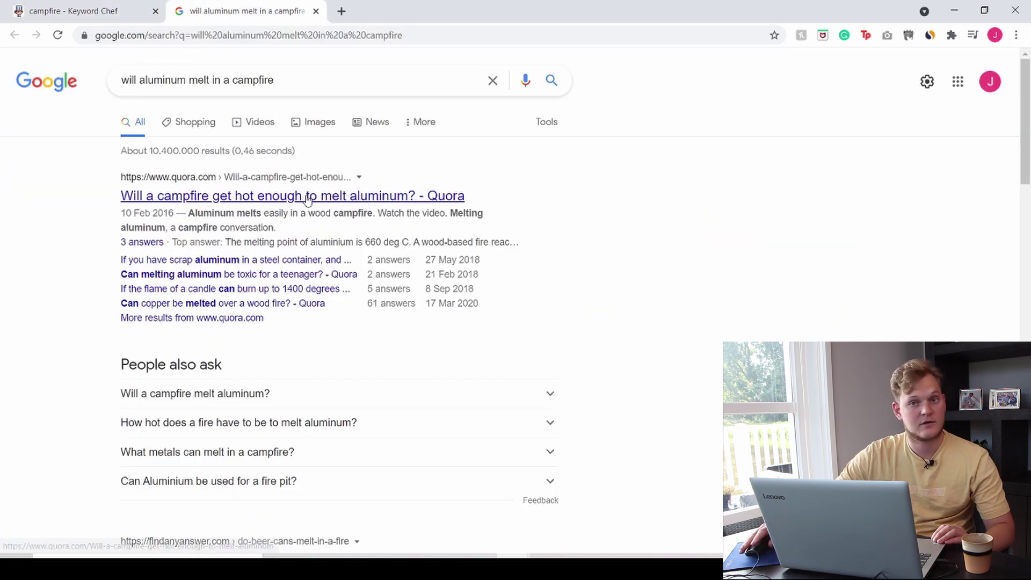
scroll(290, 215, down, 5)
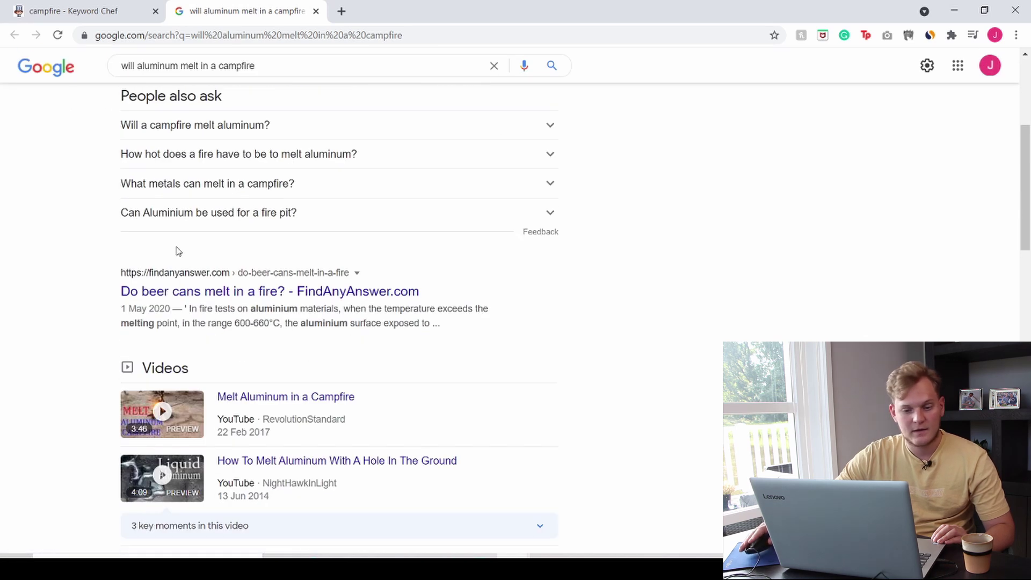
scroll(177, 274, down, 5)
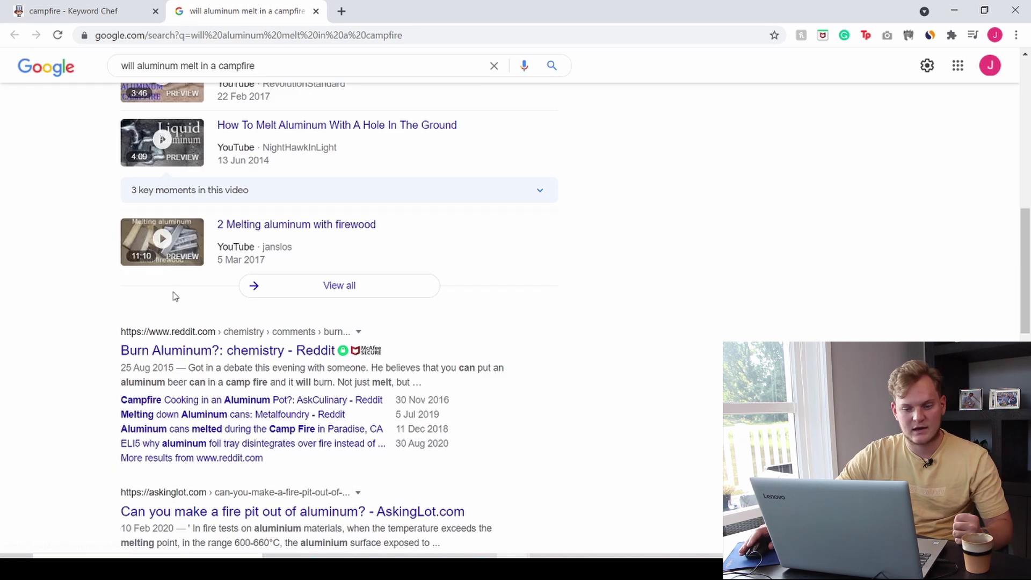
- Compare the ranking Google pages against the campfire report, then return to Keyword Chef
click(108, 10)
mouse_move(838, 215)
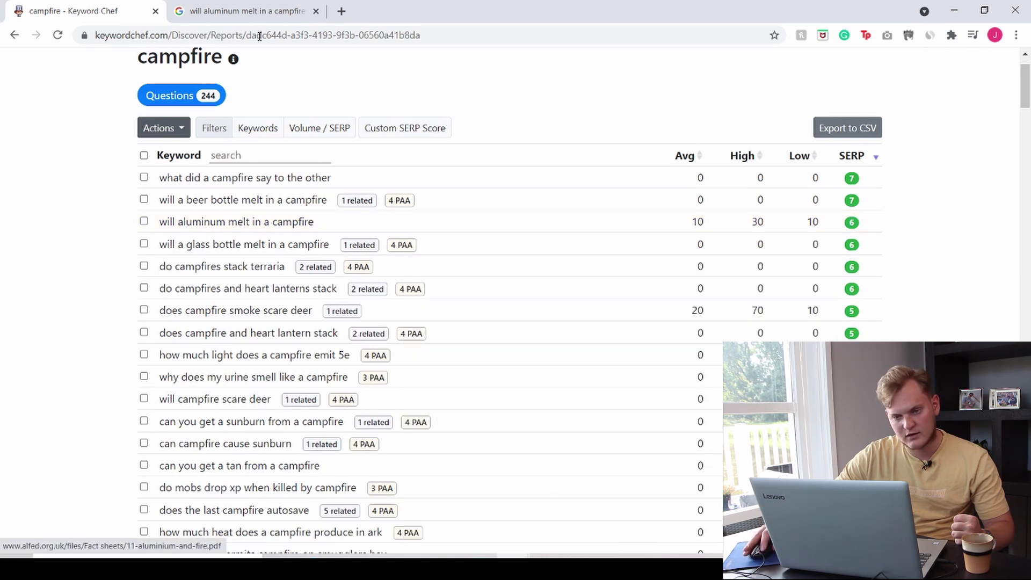
click(248, 11)
scroll(259, 312, down, 1)
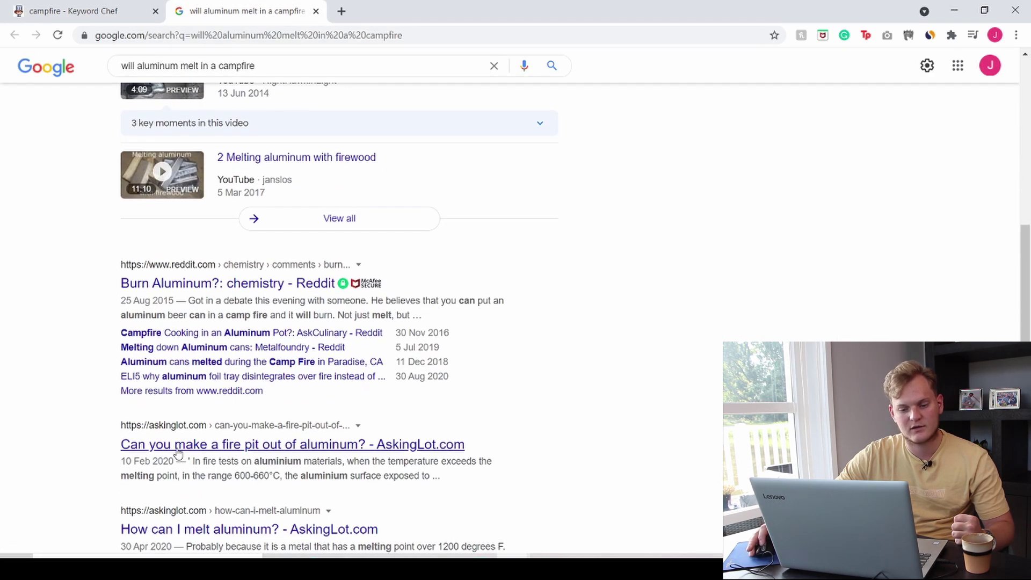
scroll(197, 376, down, 3)
scroll(196, 371, down, 1)
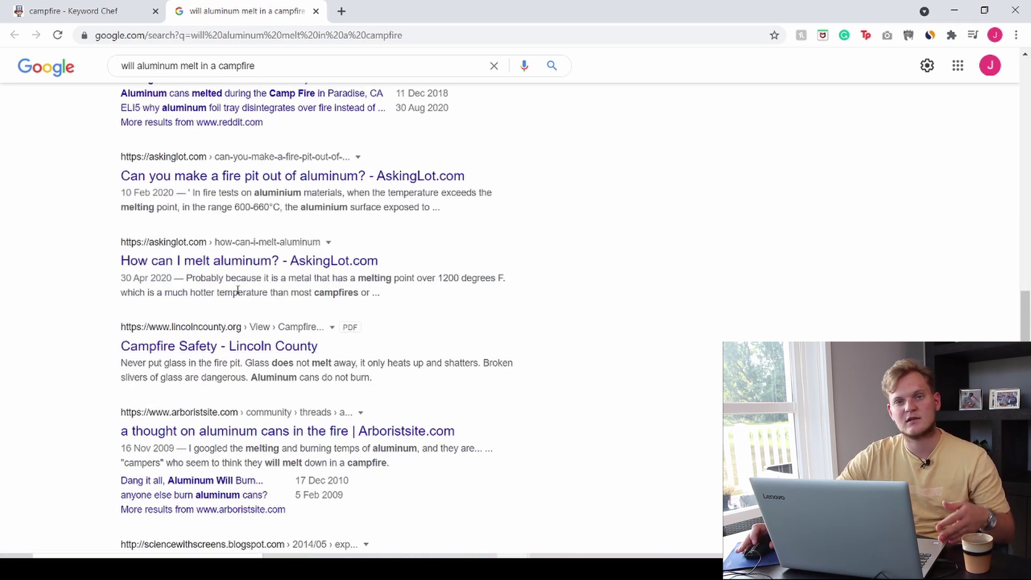
scroll(397, 226, up, 3)
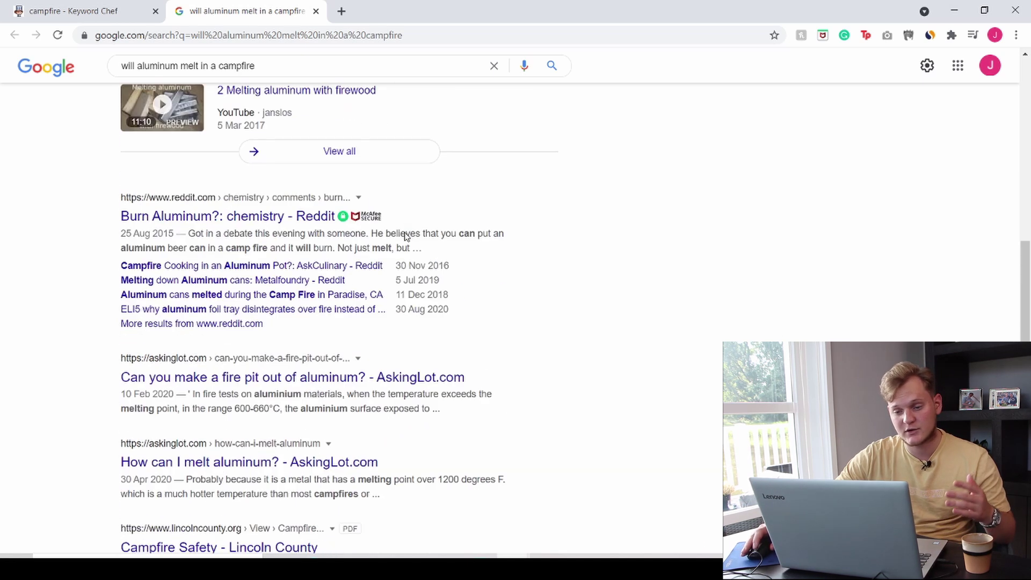
scroll(416, 231, up, 2)
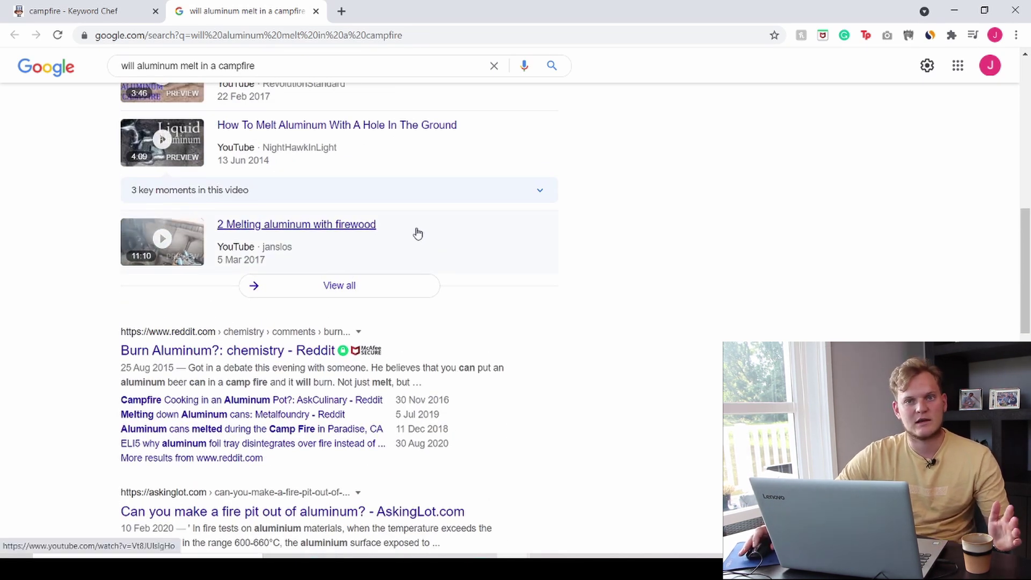
scroll(375, 224, up, 6)
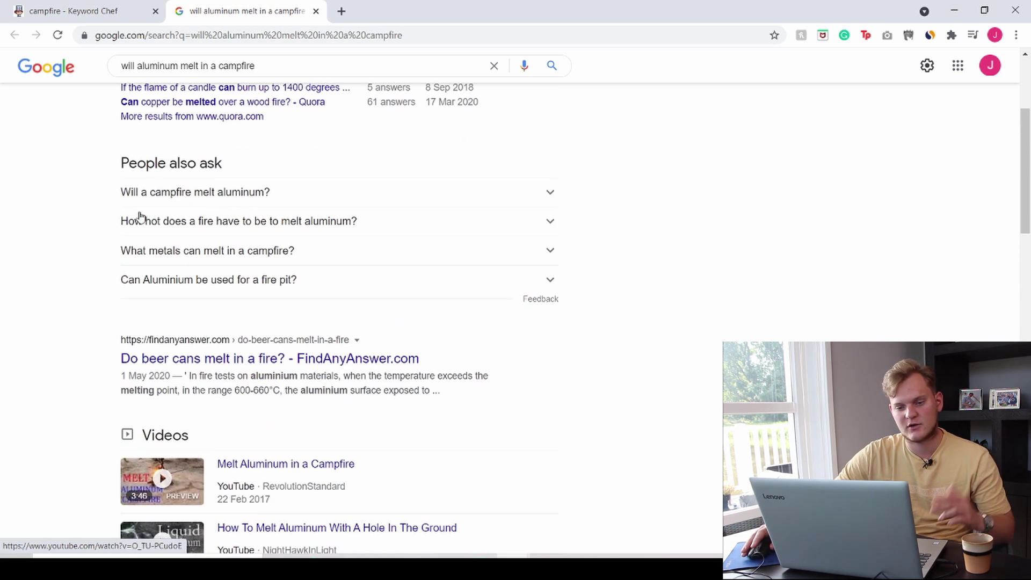
click(55, 6)
mouse_move(878, 235)
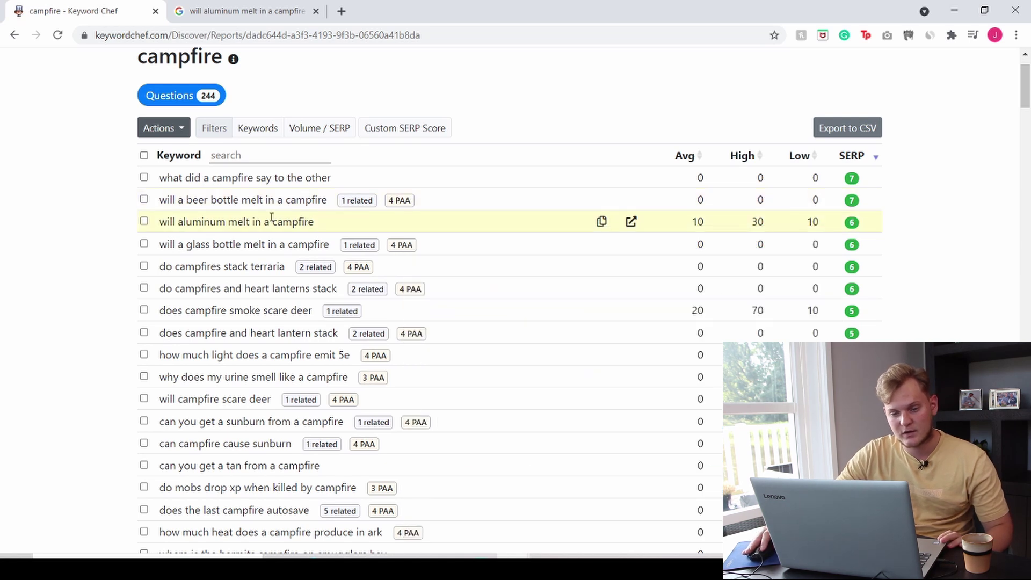
- Expand 'will a glass bottle melt in a campfire' to show its related beer bottle keyword
drag(394, 221, 160, 221)
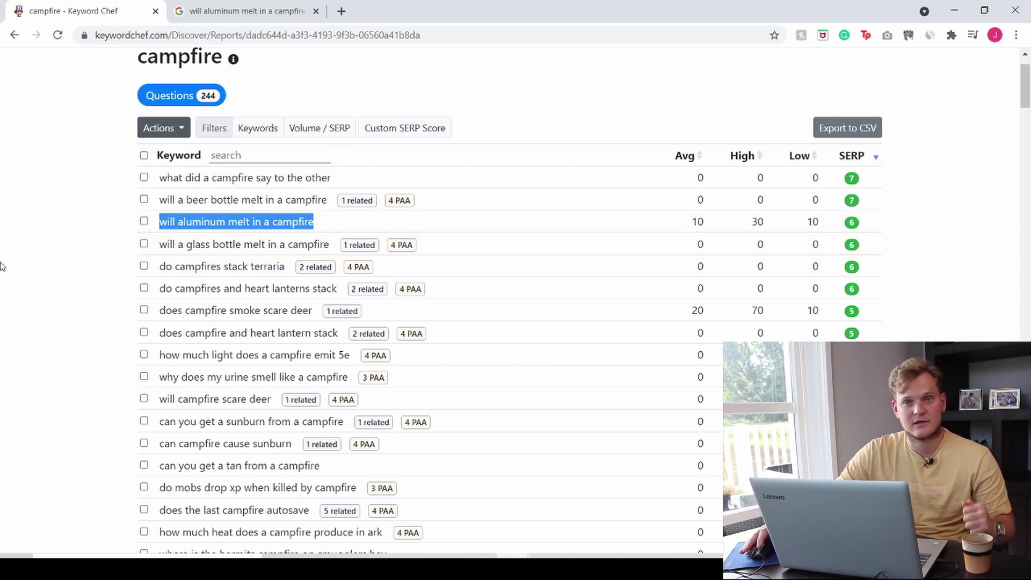
click(900, 208)
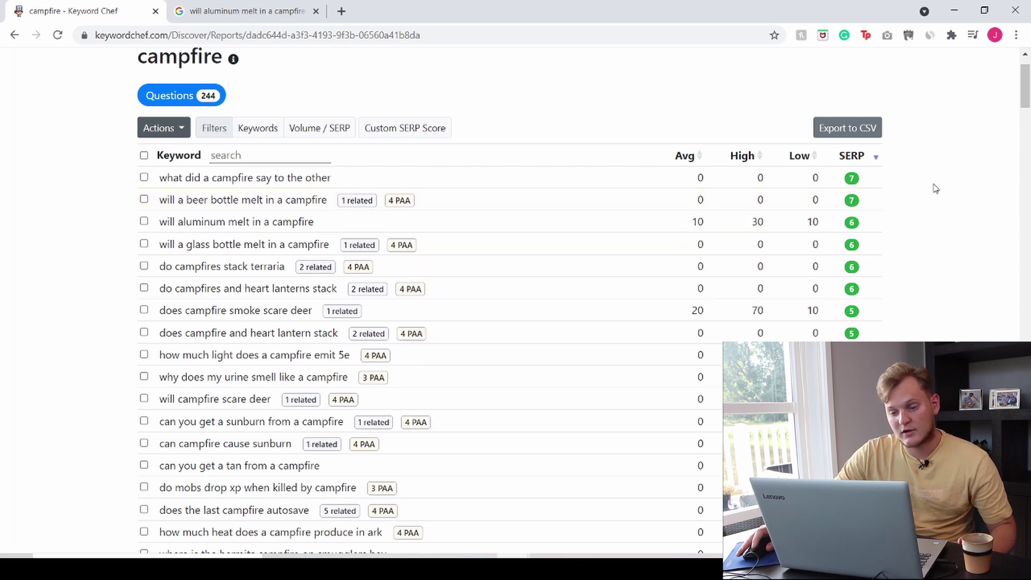
click(403, 246)
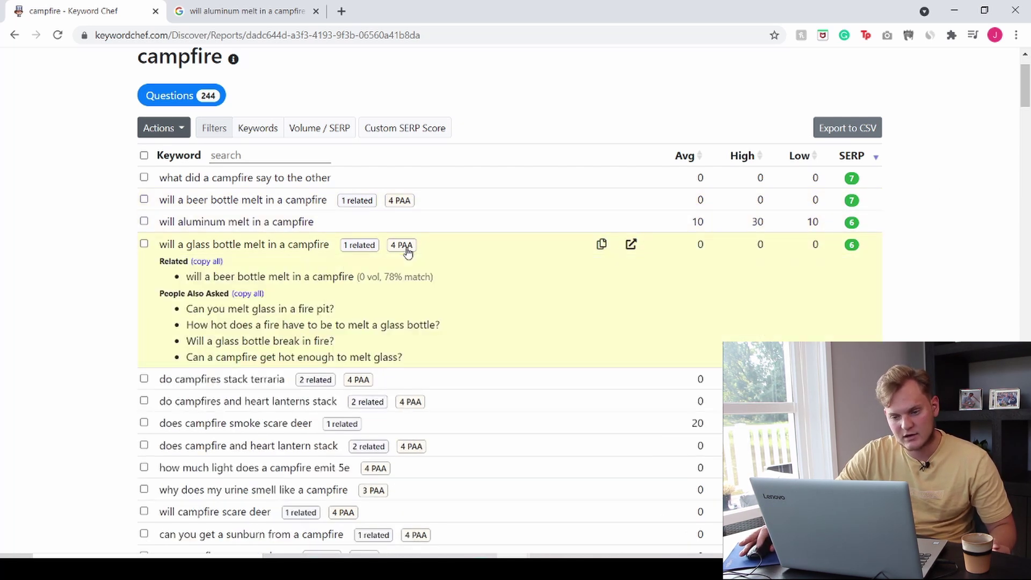
drag(178, 257, 286, 257)
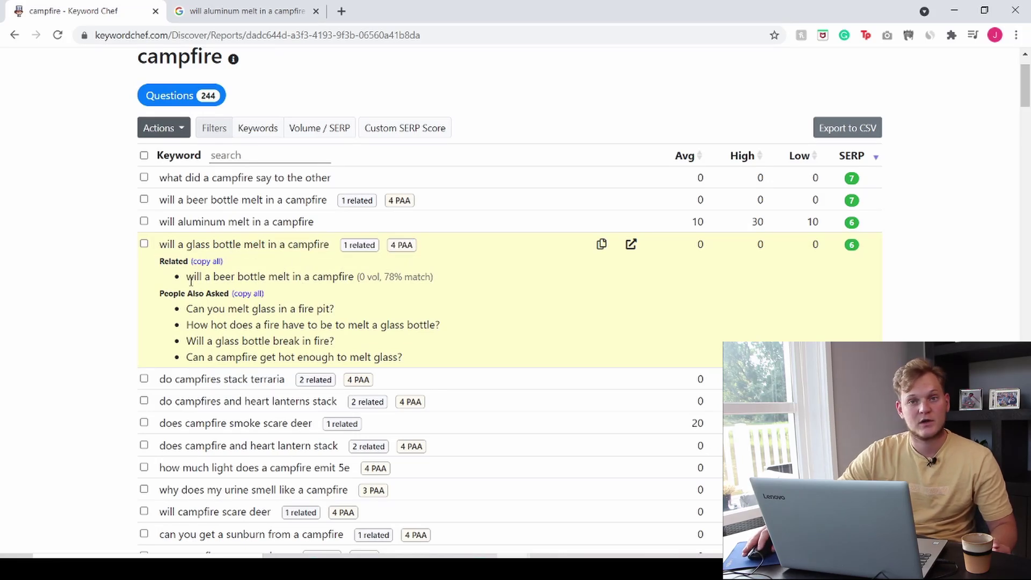
drag(184, 279, 359, 291)
click(285, 307)
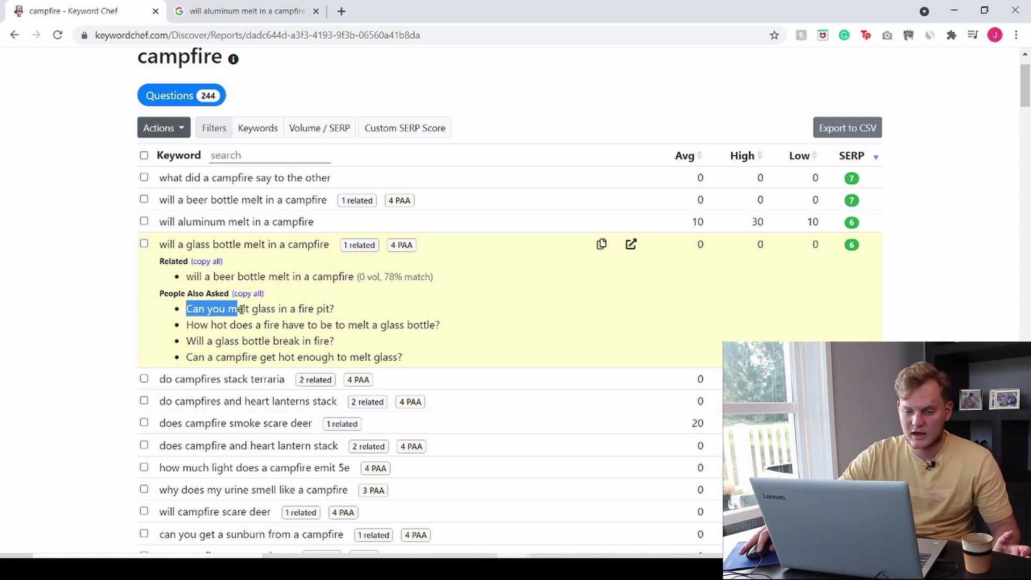
- Read through the glass bottle question's four People Also Asked questions
drag(250, 310, 445, 338)
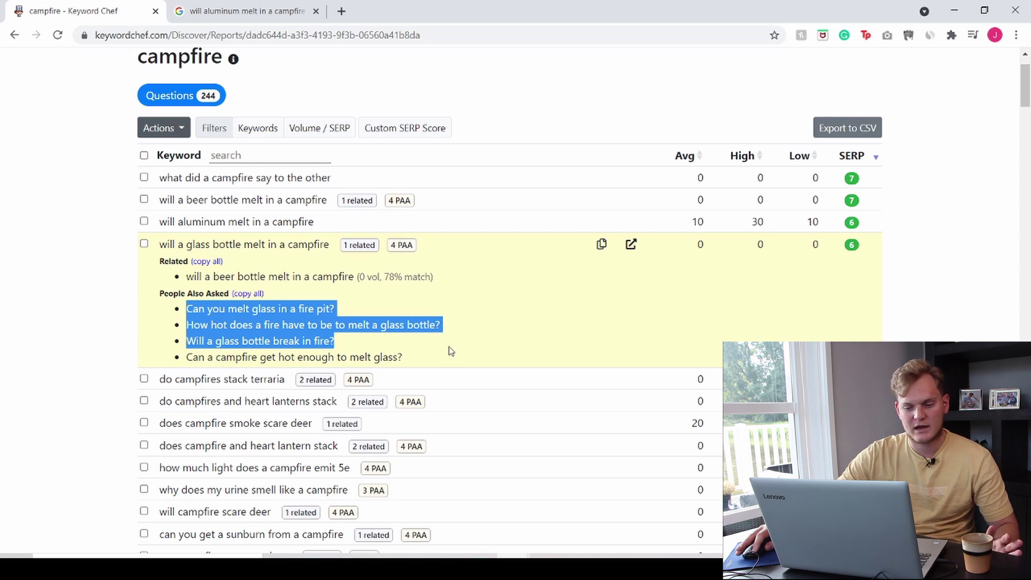
drag(451, 352, 453, 354)
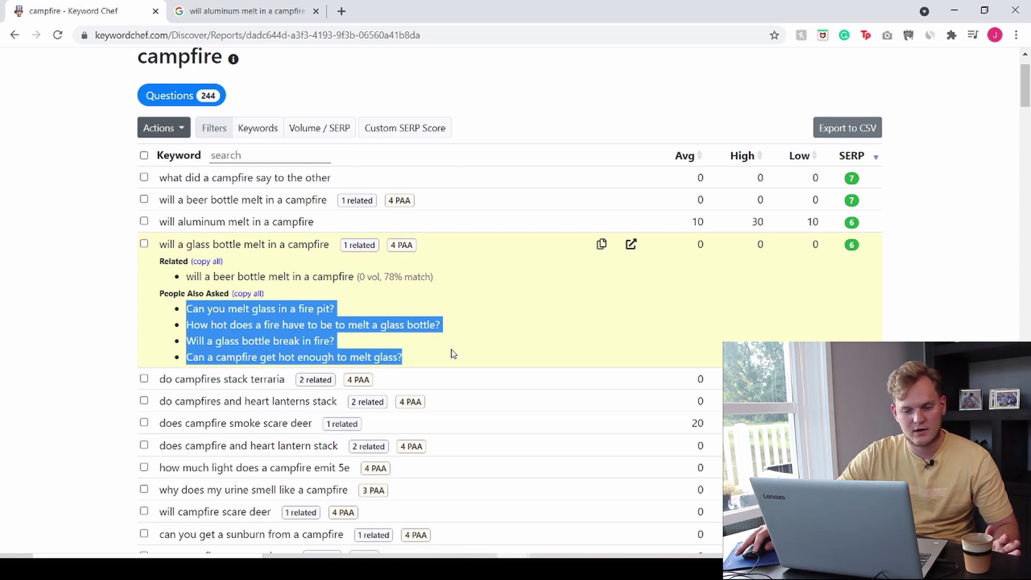
click(344, 302)
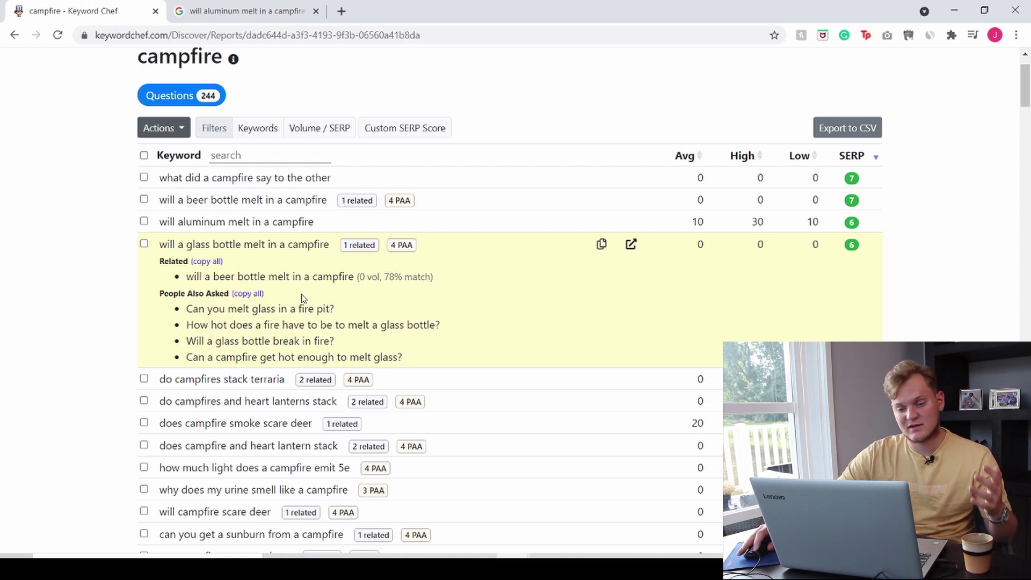
drag(191, 309, 250, 309)
click(243, 309)
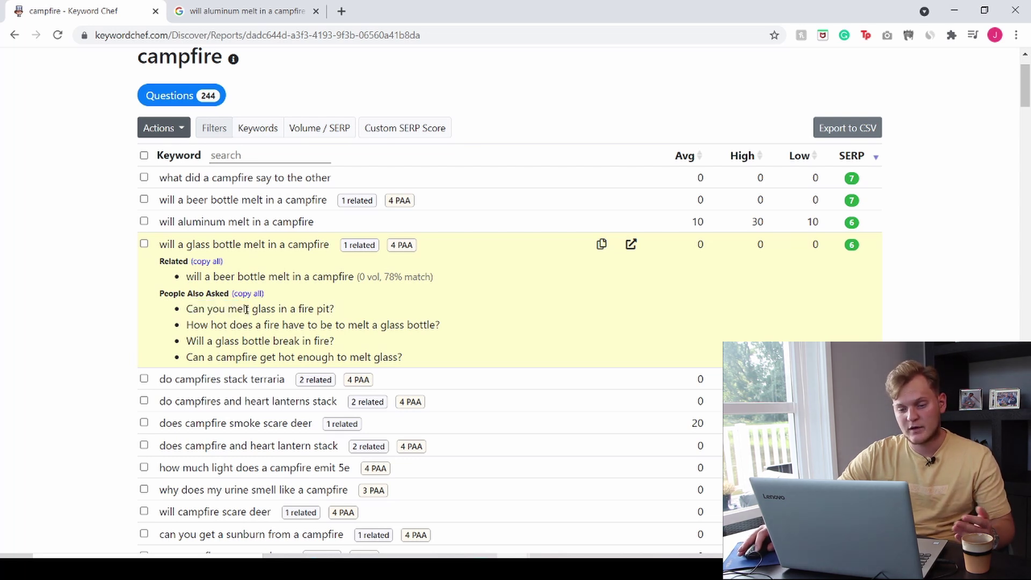
drag(205, 309, 294, 310)
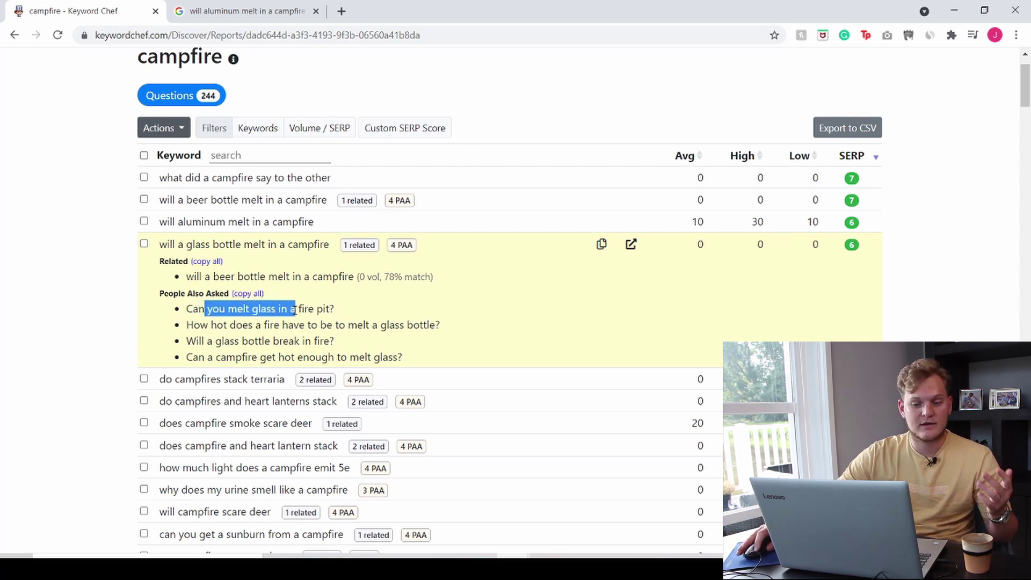
drag(172, 244, 272, 244)
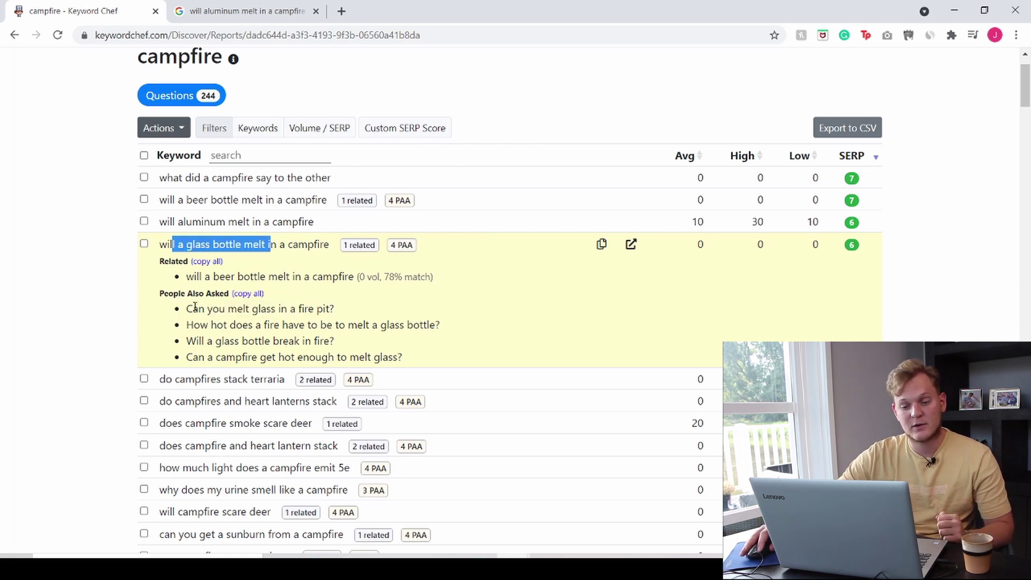
drag(188, 309, 420, 356)
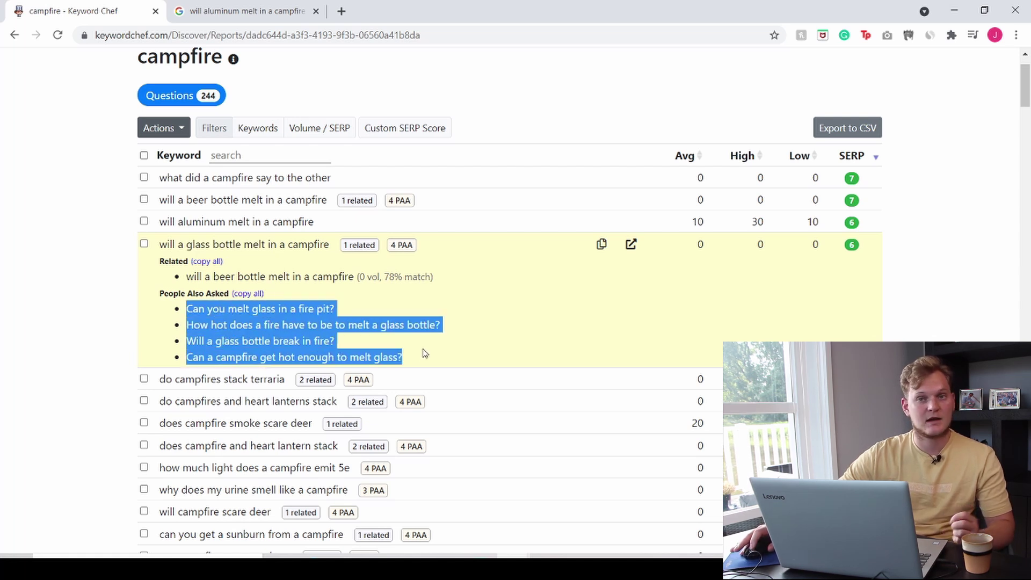
click(424, 354)
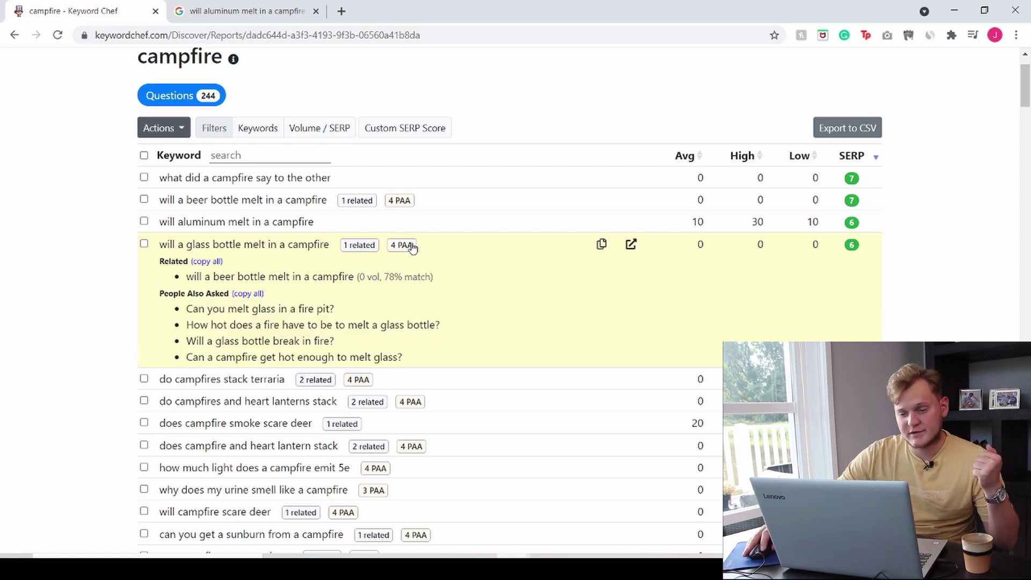
- Collapse the glass bottle row and expand PAA for 'campfire is which type of heat transfer'
click(408, 246)
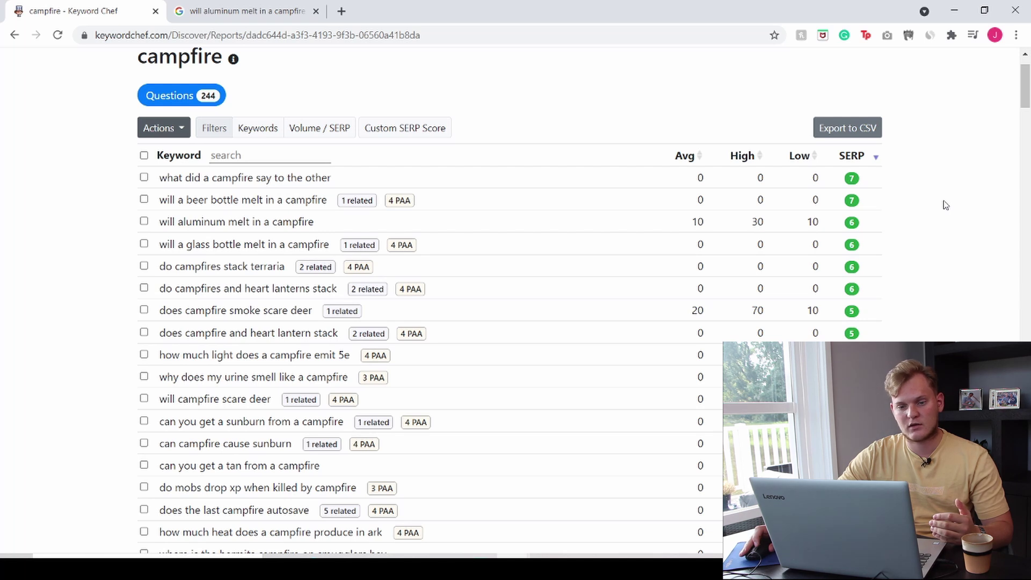
scroll(562, 317, up, 2)
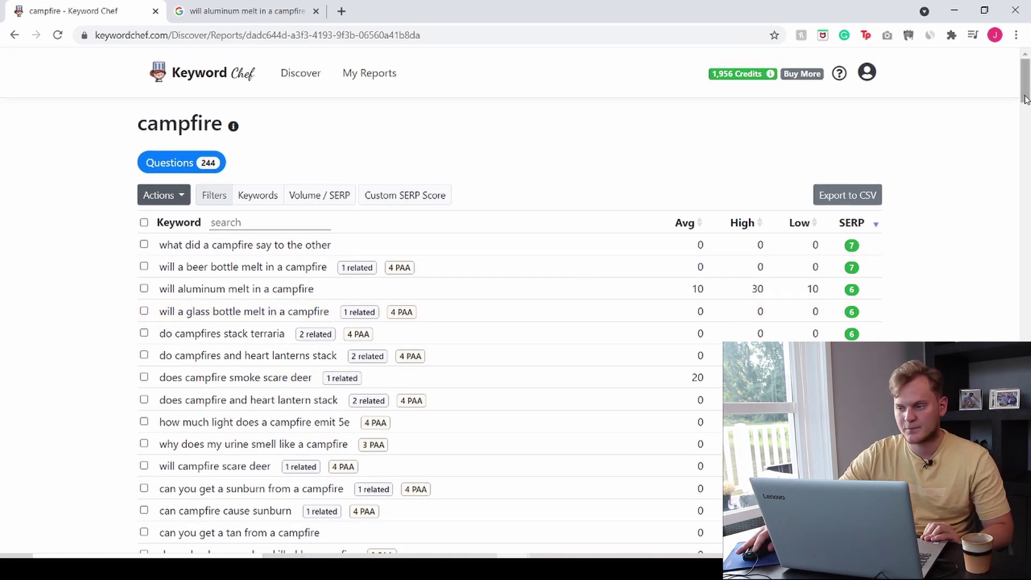
drag(1026, 97, 1028, 160)
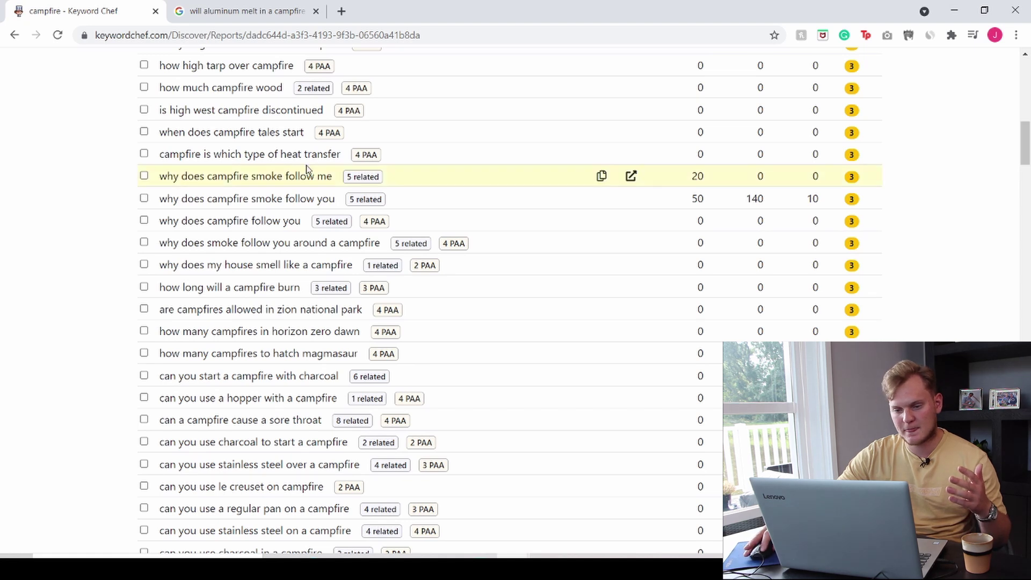
click(368, 156)
- Browse the questions, noting 'are campfires bad for the environment' at 90 average searches
drag(194, 187, 343, 235)
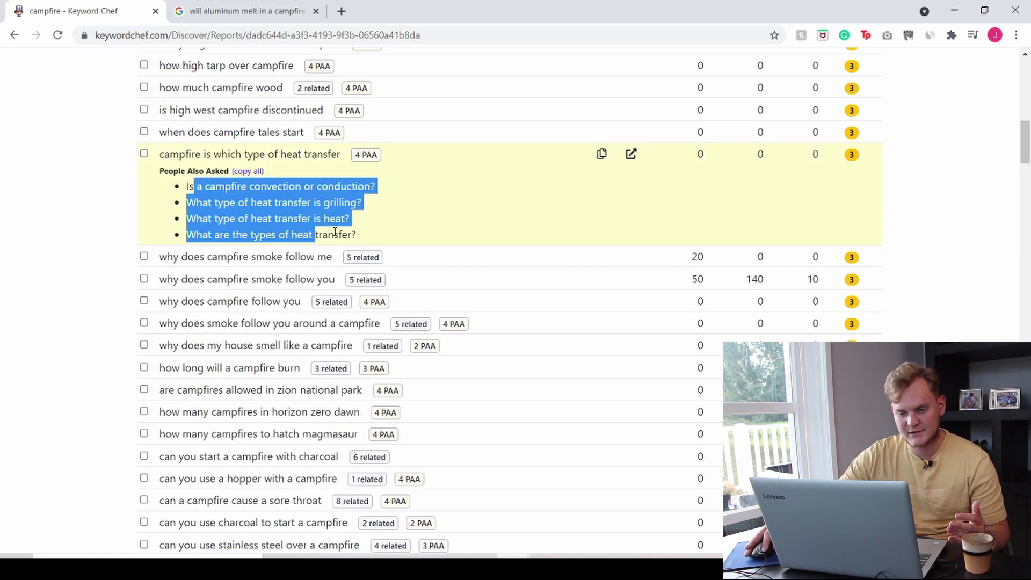
scroll(1010, 151, up, 1)
mouse_move(854, 128)
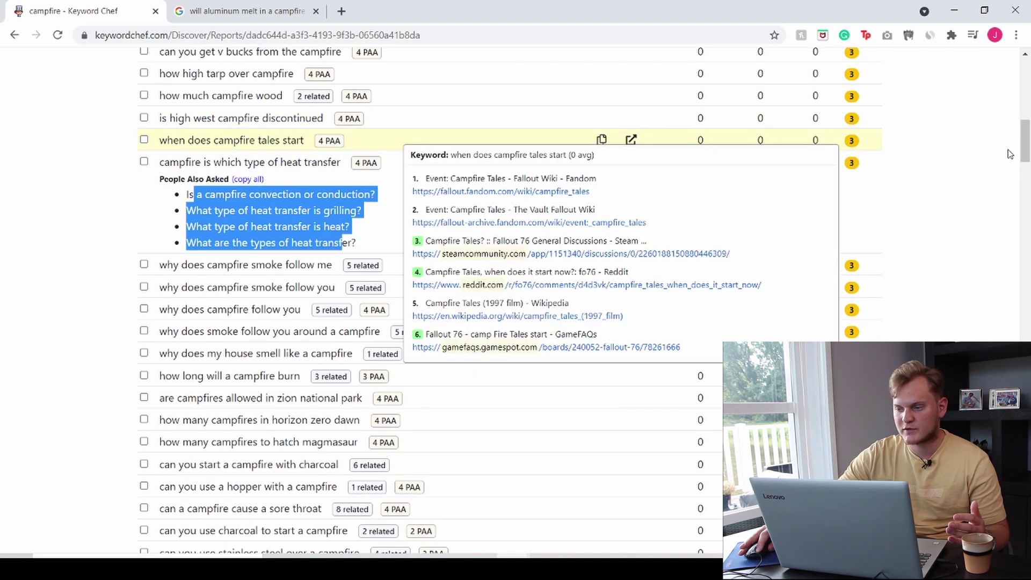
drag(1027, 148, 1027, 171)
scroll(1027, 204, down, 20)
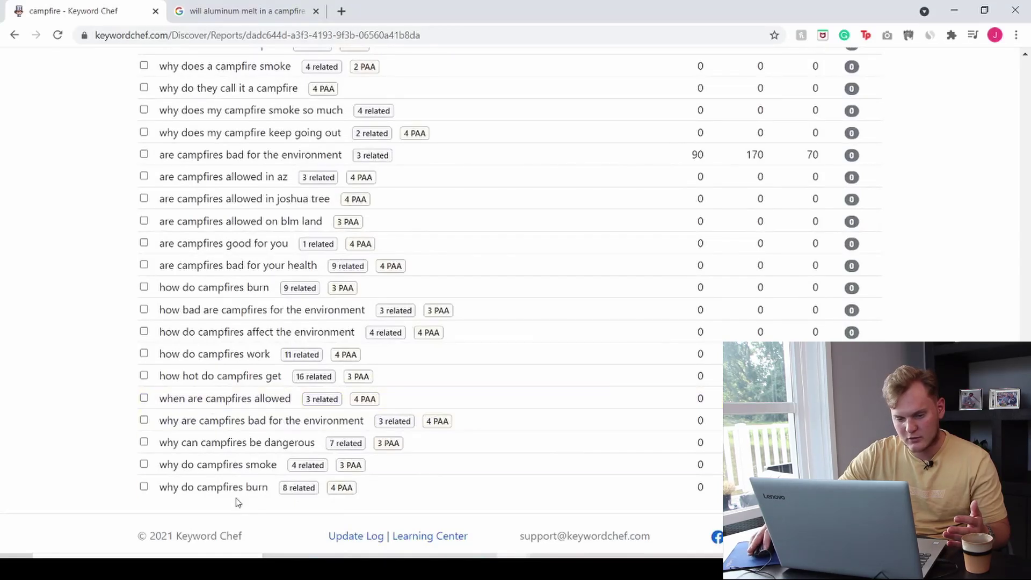
mouse_move(400, 487)
scroll(591, 311, down, 3)
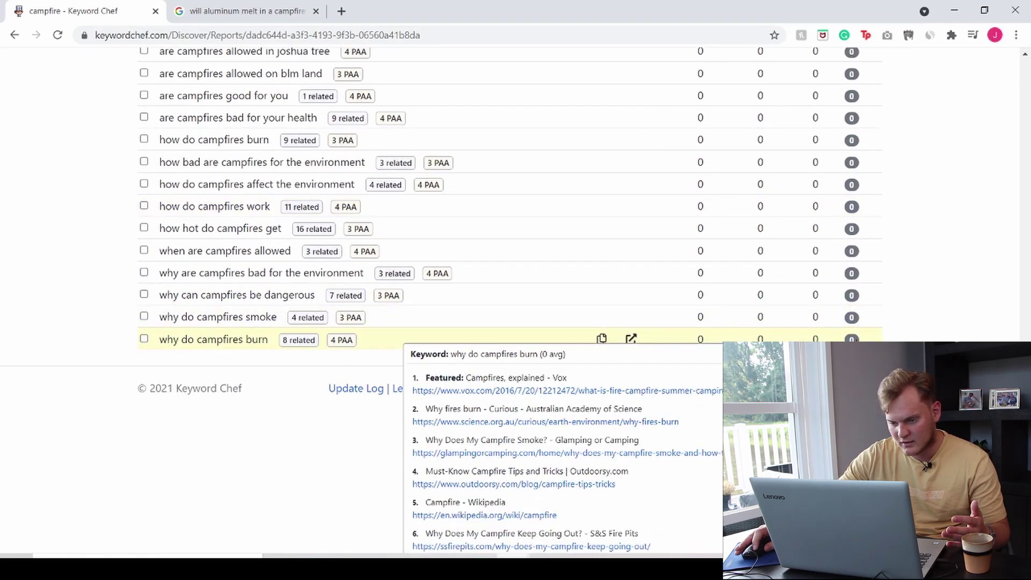
scroll(860, 349, up, 3)
scroll(876, 231, down, 3)
scroll(924, 206, up, 3)
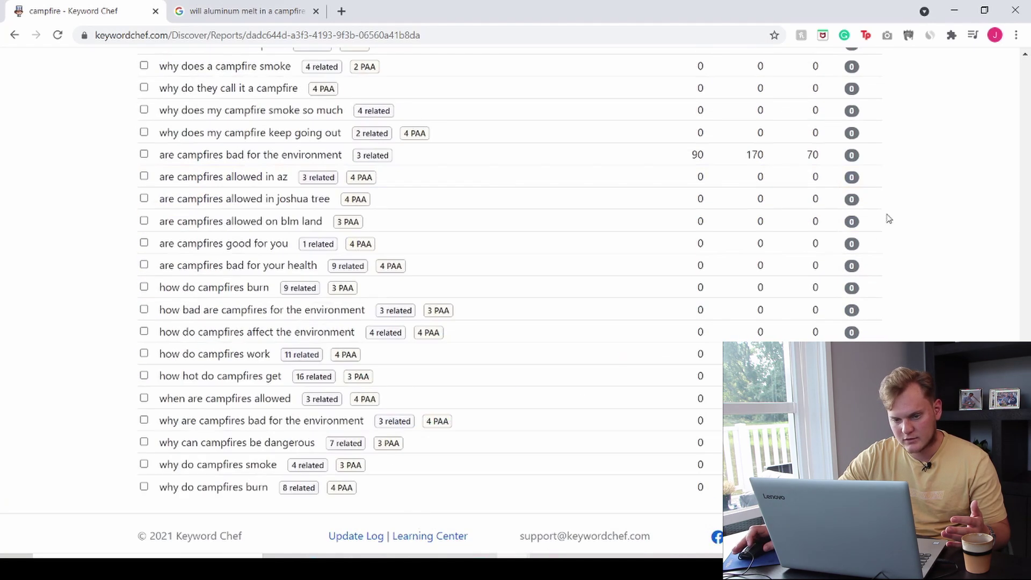
scroll(944, 191, up, 3)
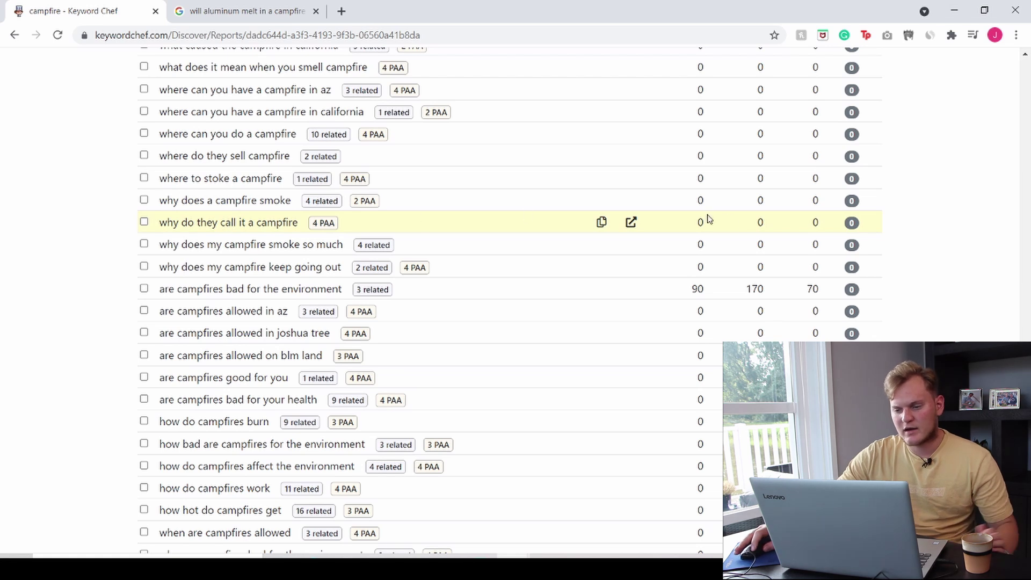
mouse_move(836, 225)
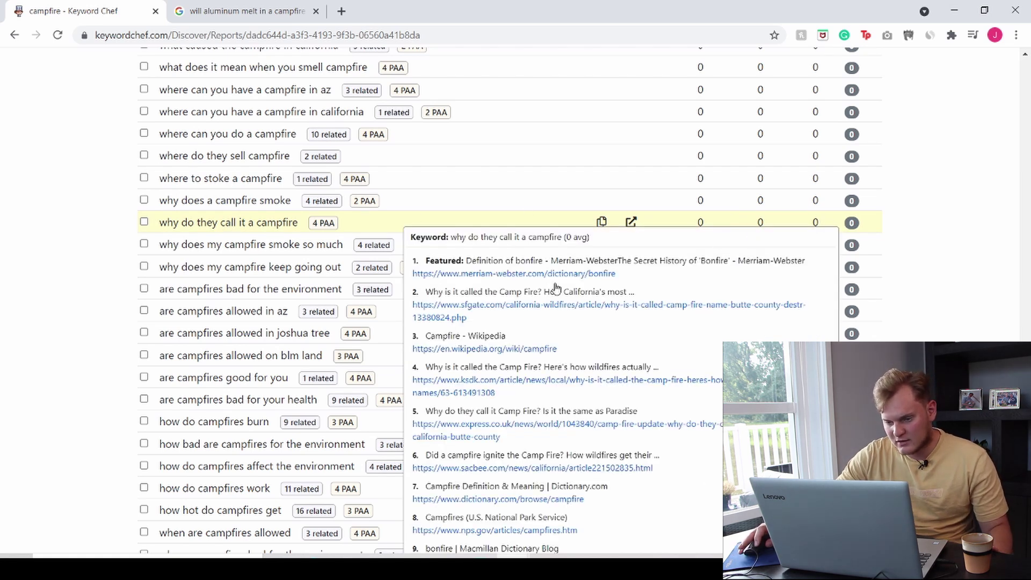
mouse_move(848, 293)
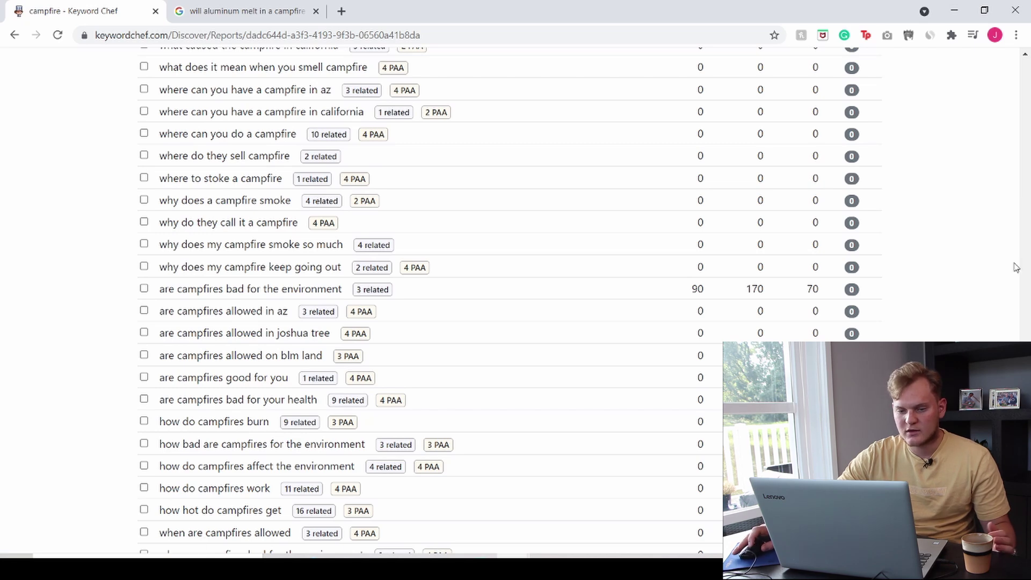
drag(1026, 387, 1027, 63)
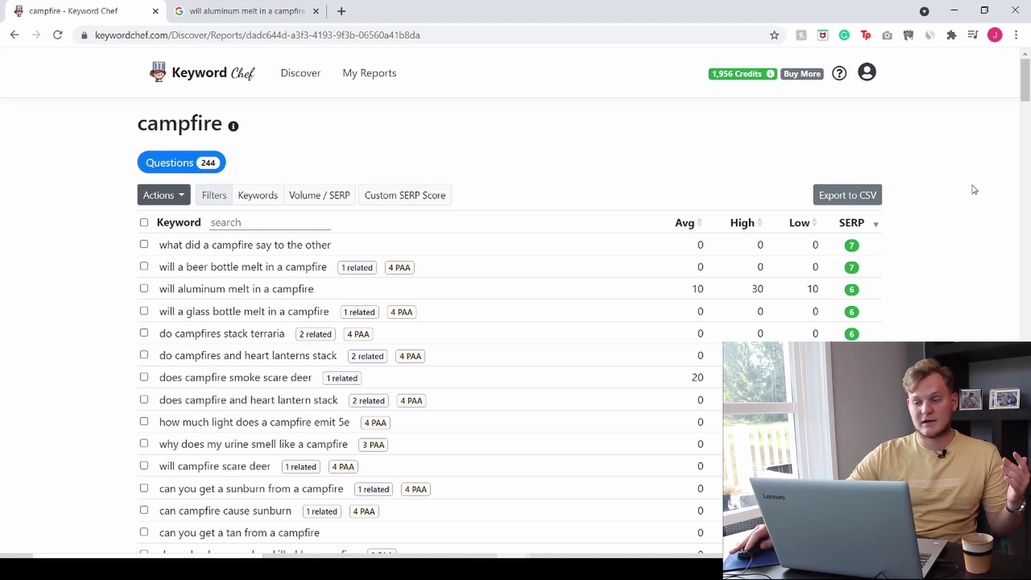
drag(1026, 80, 1026, 376)
scroll(511, 300, down, 2)
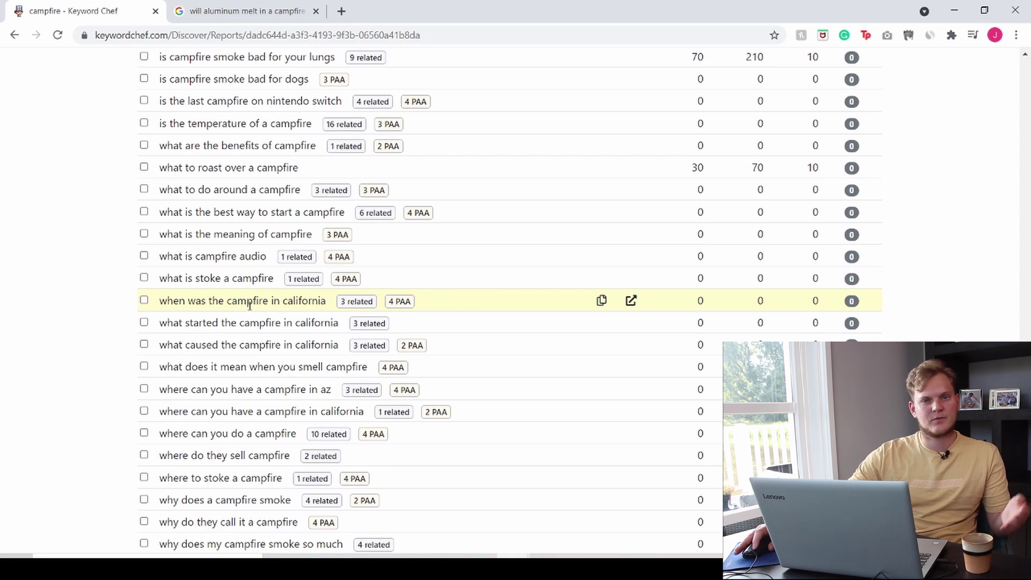
scroll(272, 350, down, 4)
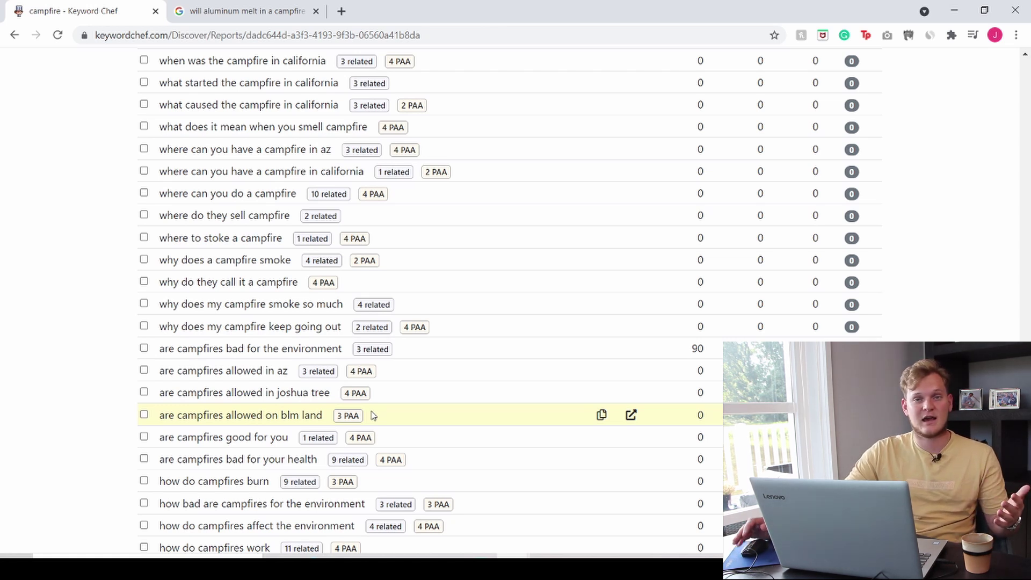
scroll(513, 340, up, 6)
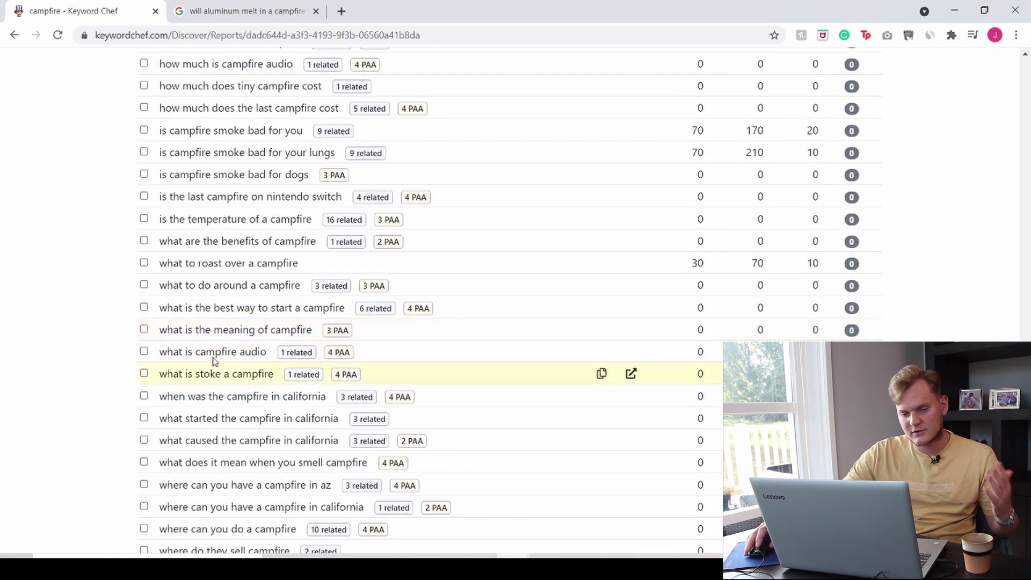
drag(1025, 376, 1025, 79)
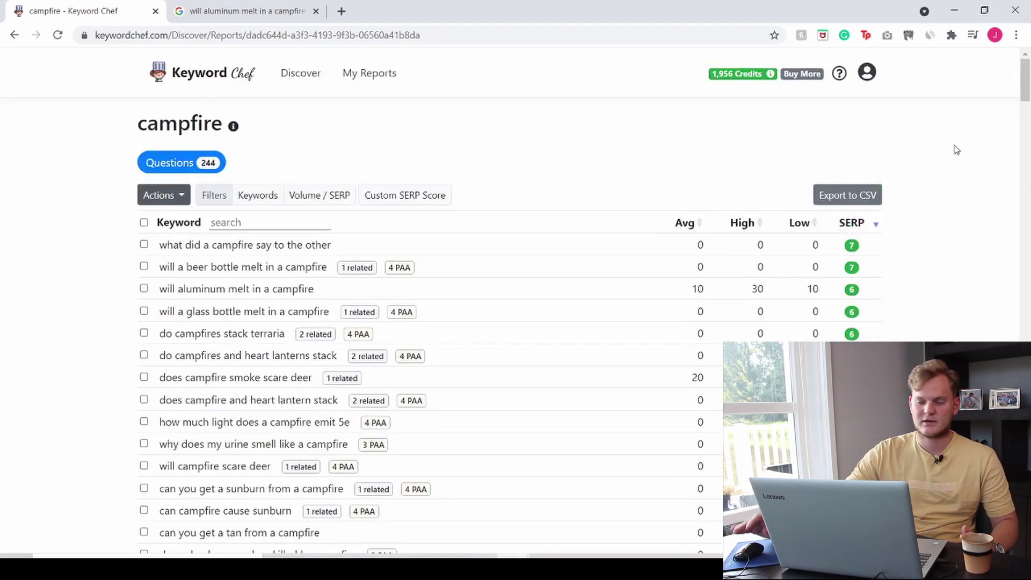
mouse_move(853, 244)
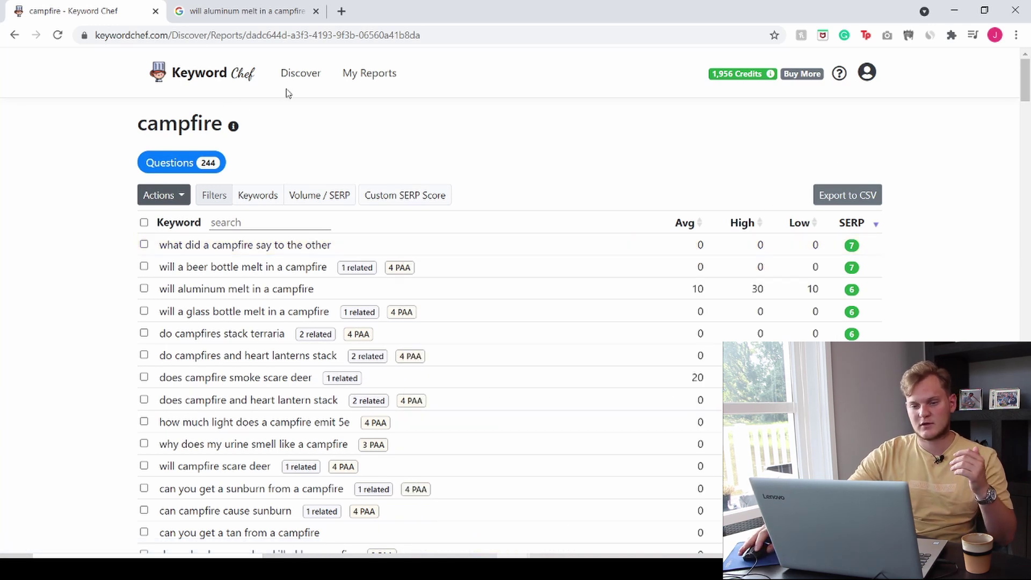
- Run a new Questions search for 'glass', initially costing 1332 credits
click(315, 76)
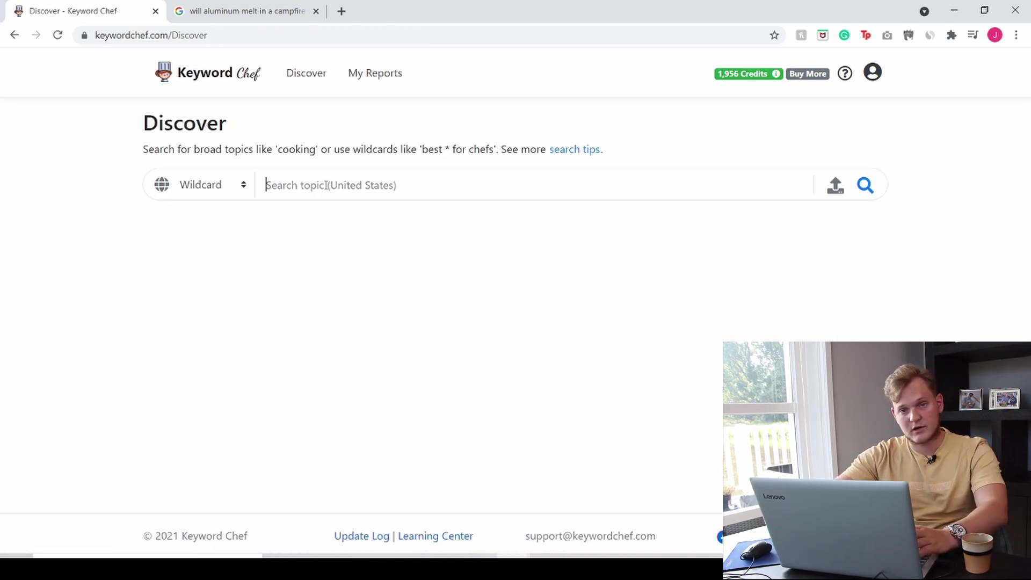
text(glass)
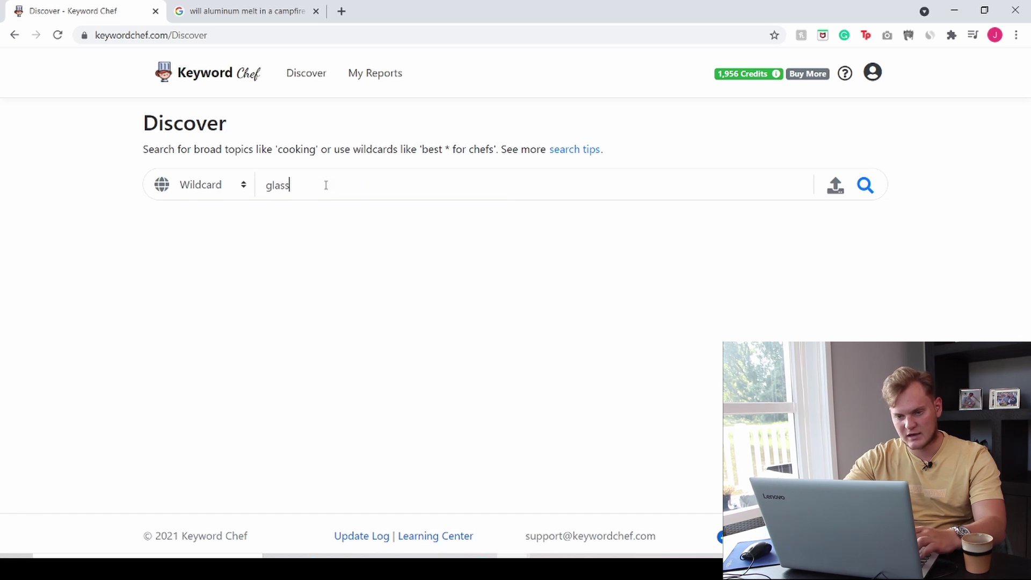
click(214, 186)
click(209, 219)
click(865, 186)
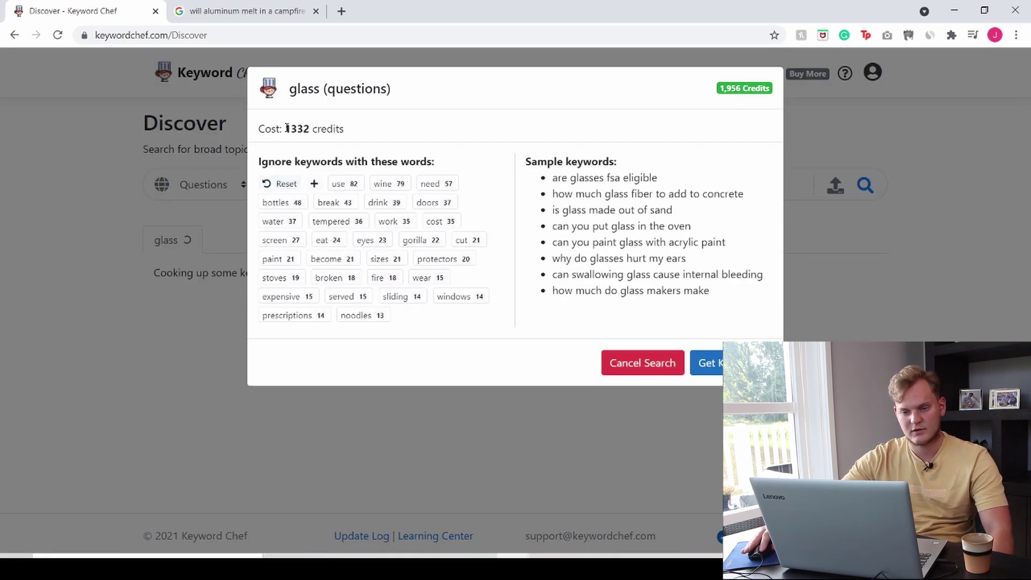
drag(287, 129, 322, 130)
drag(549, 185, 708, 312)
click(708, 312)
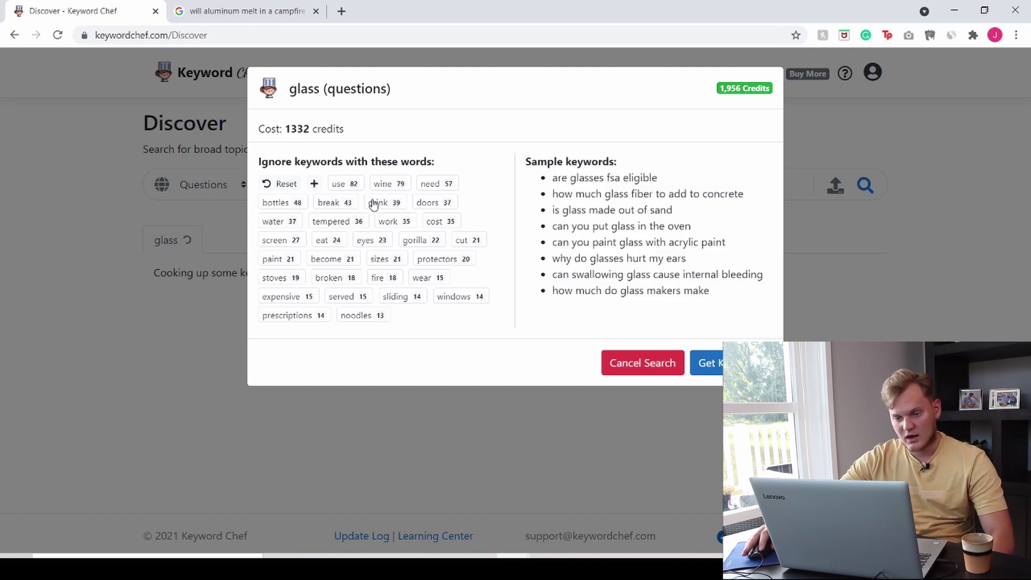
- Ignore keywords with noodles, wine, gorilla, eyes, eat and screen, cutting cost to 1148 credits
click(367, 320)
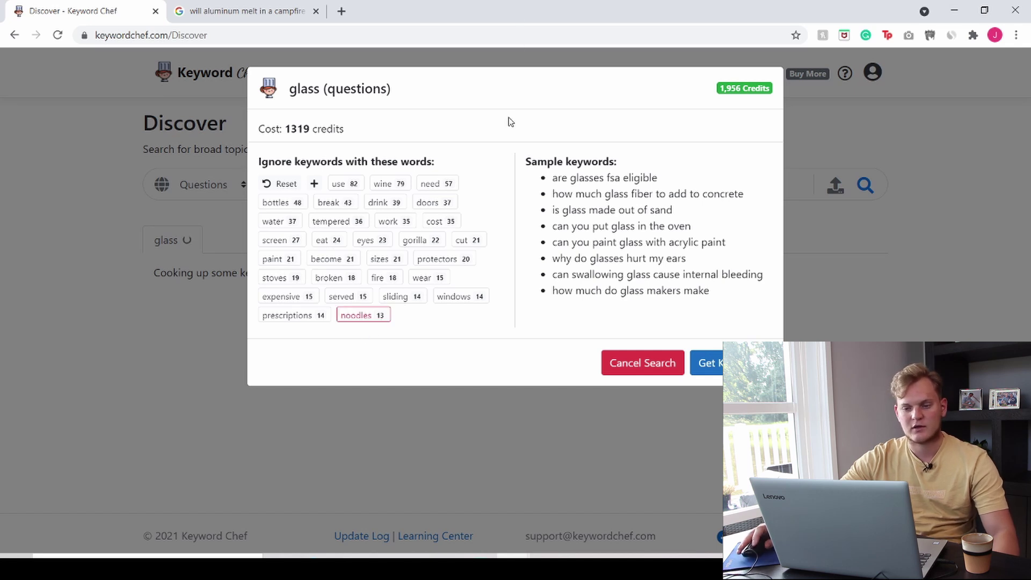
click(388, 186)
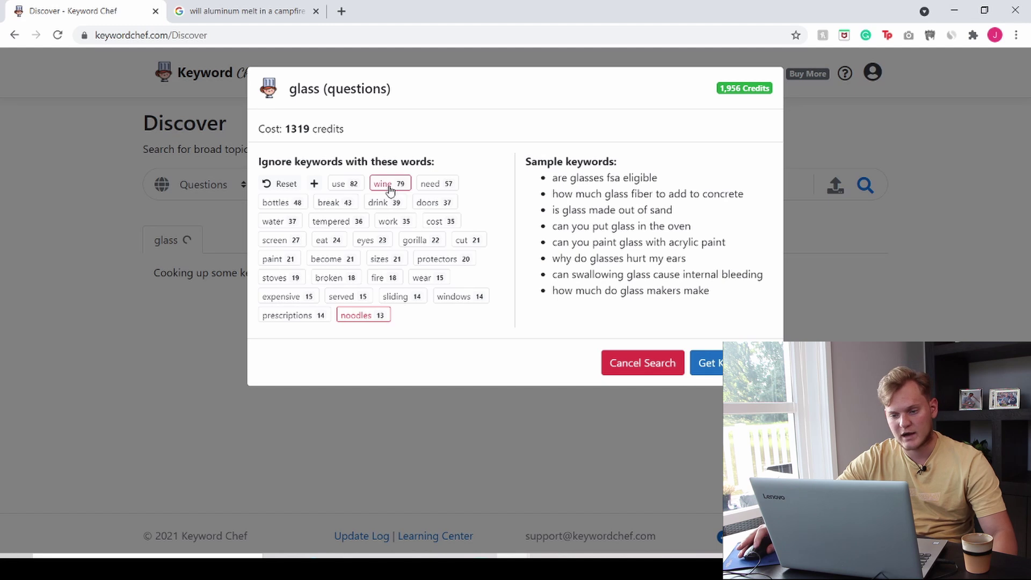
click(422, 242)
click(371, 242)
click(329, 242)
click(280, 242)
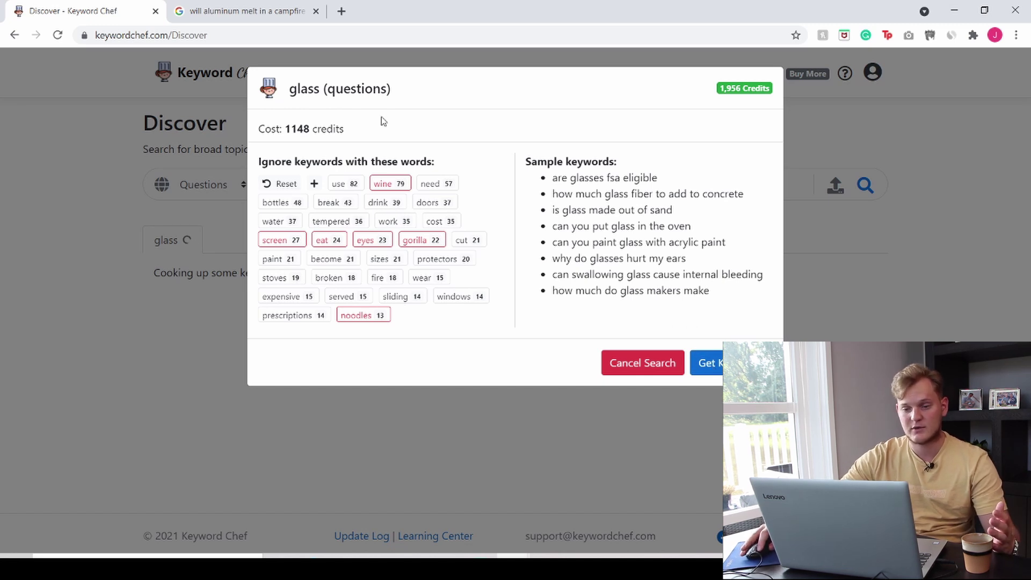
drag(360, 129, 283, 124)
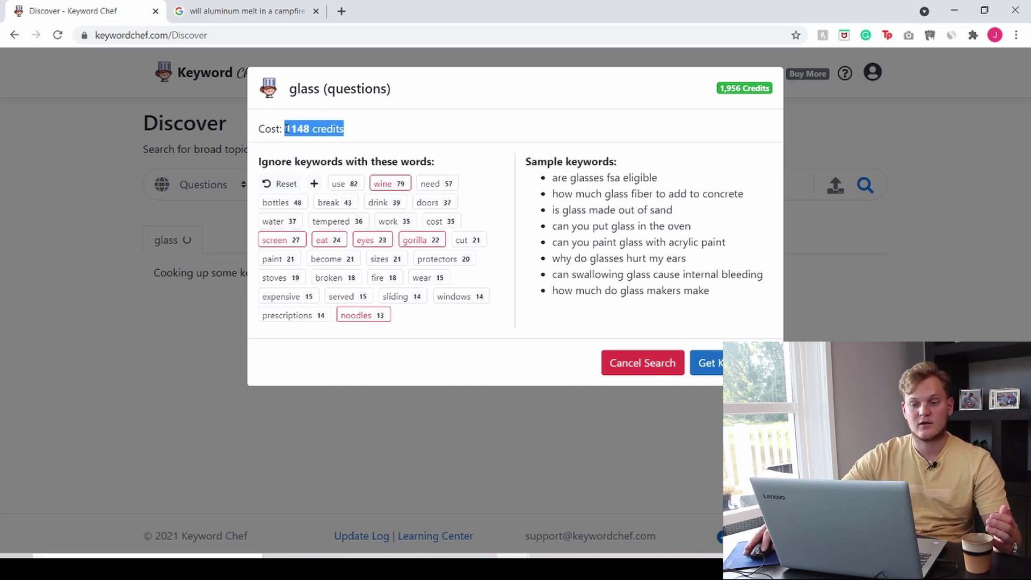
click(497, 135)
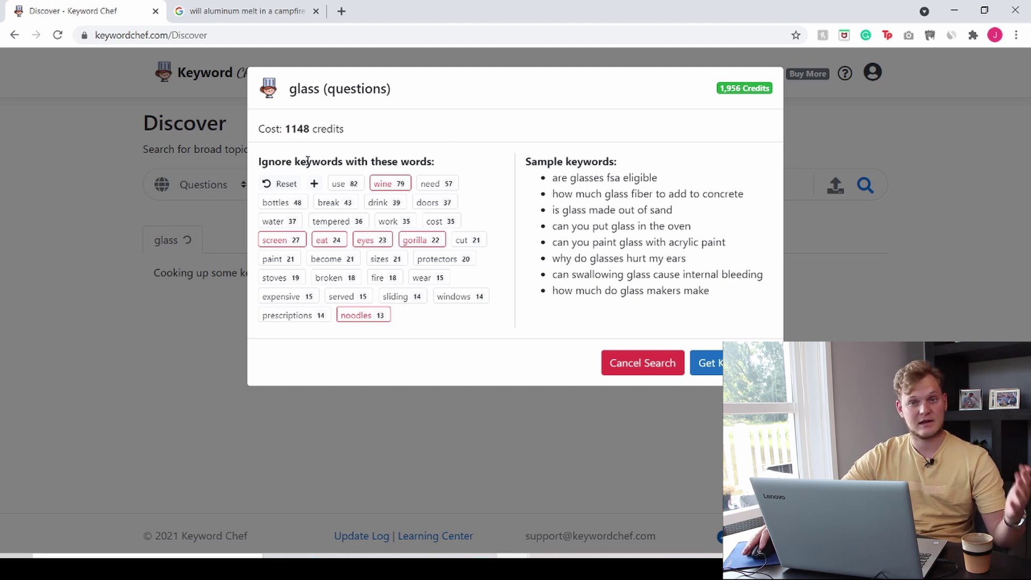